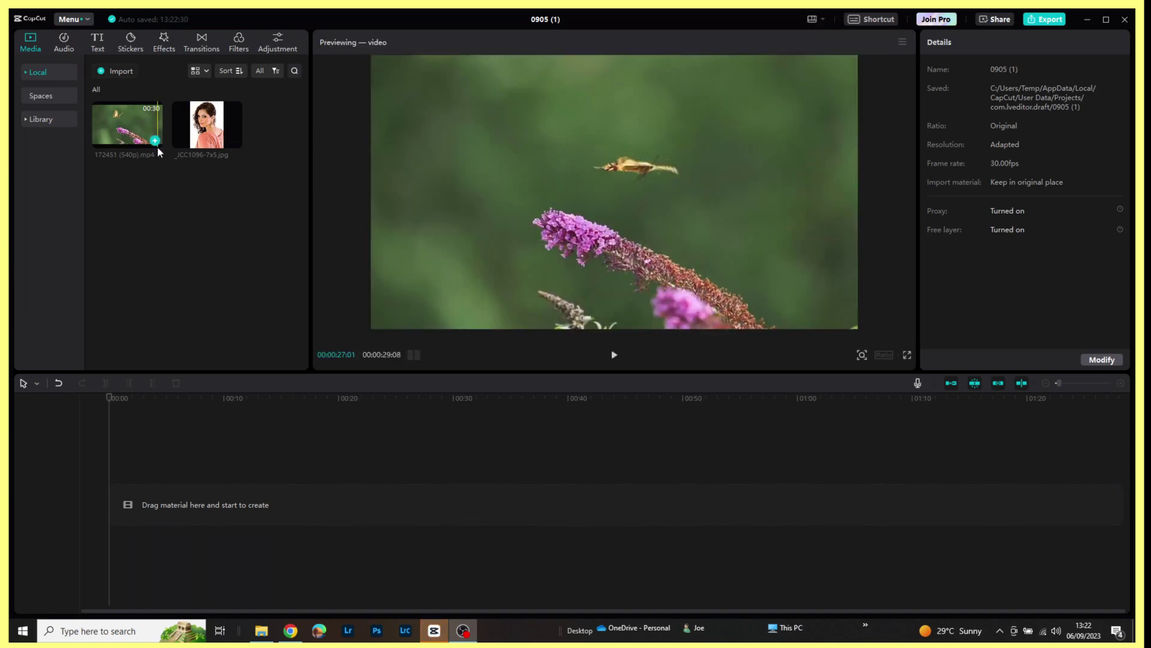
Step: Review the editing preferences and save them
left_click(89, 21)
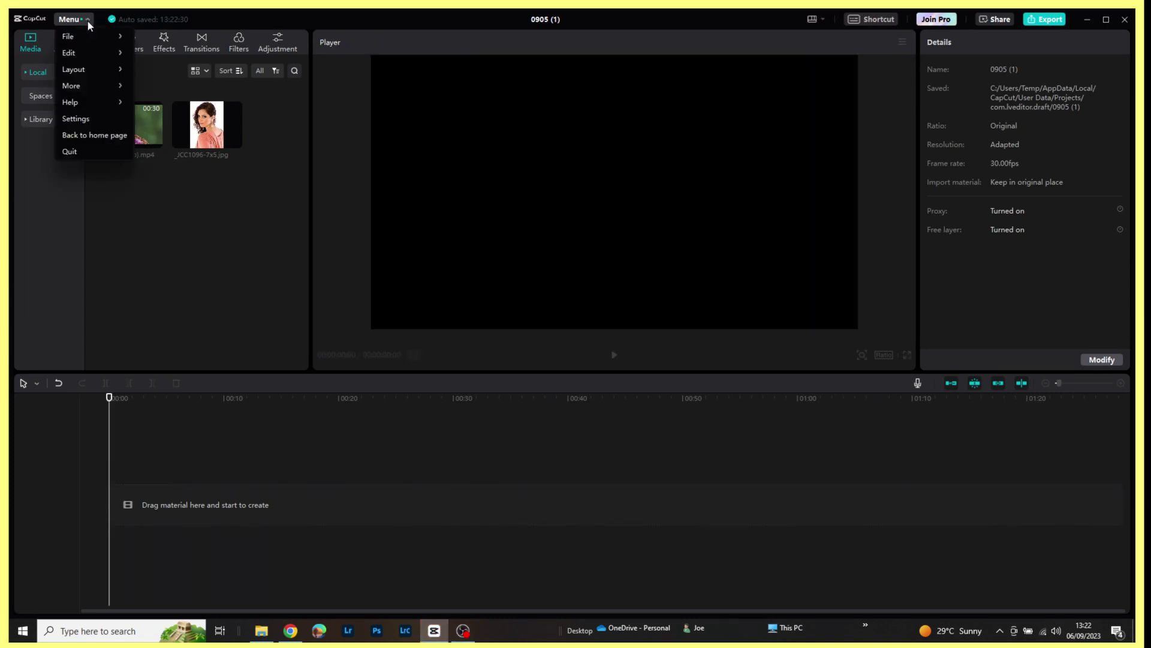
left_click(93, 122)
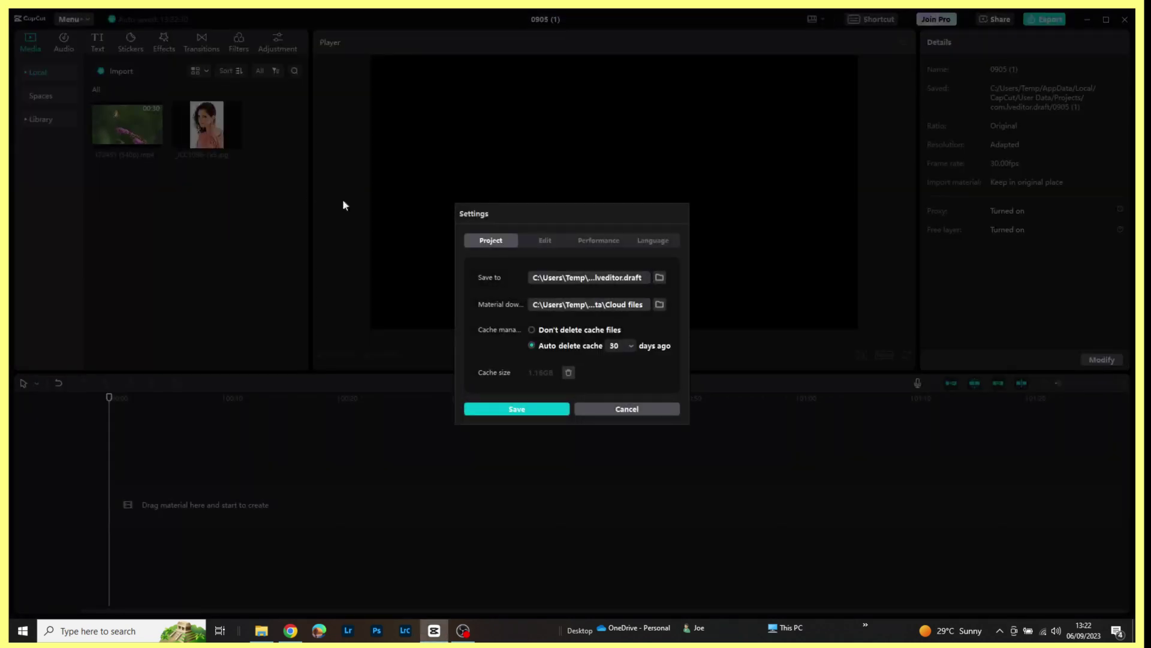
left_click(545, 240)
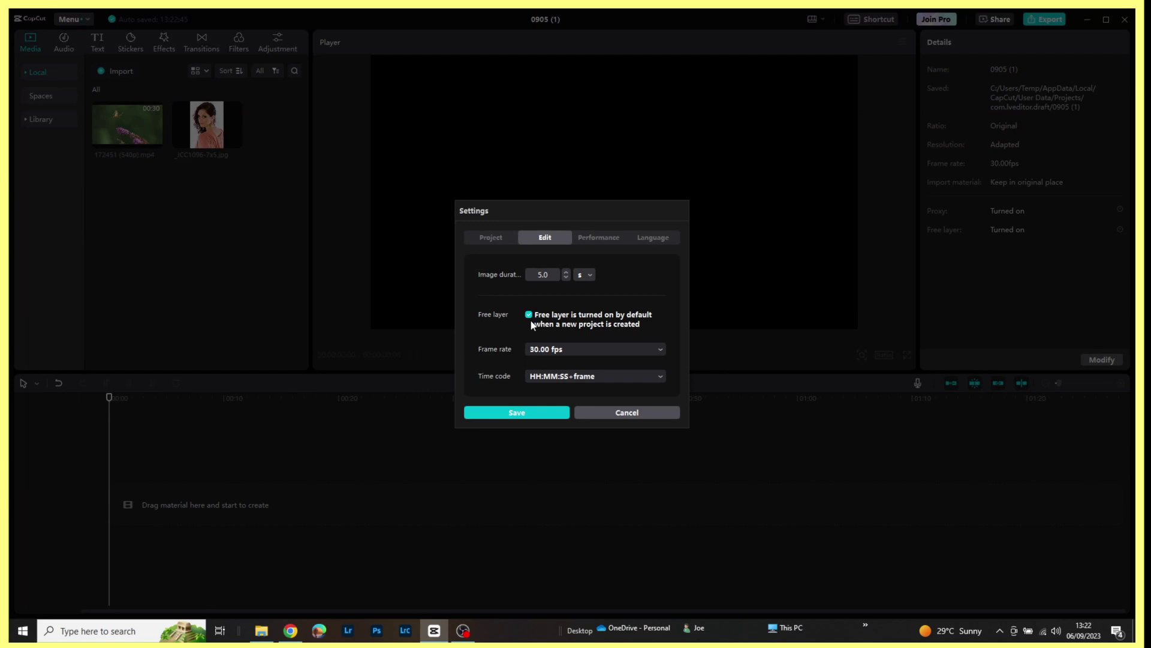
left_click(520, 414)
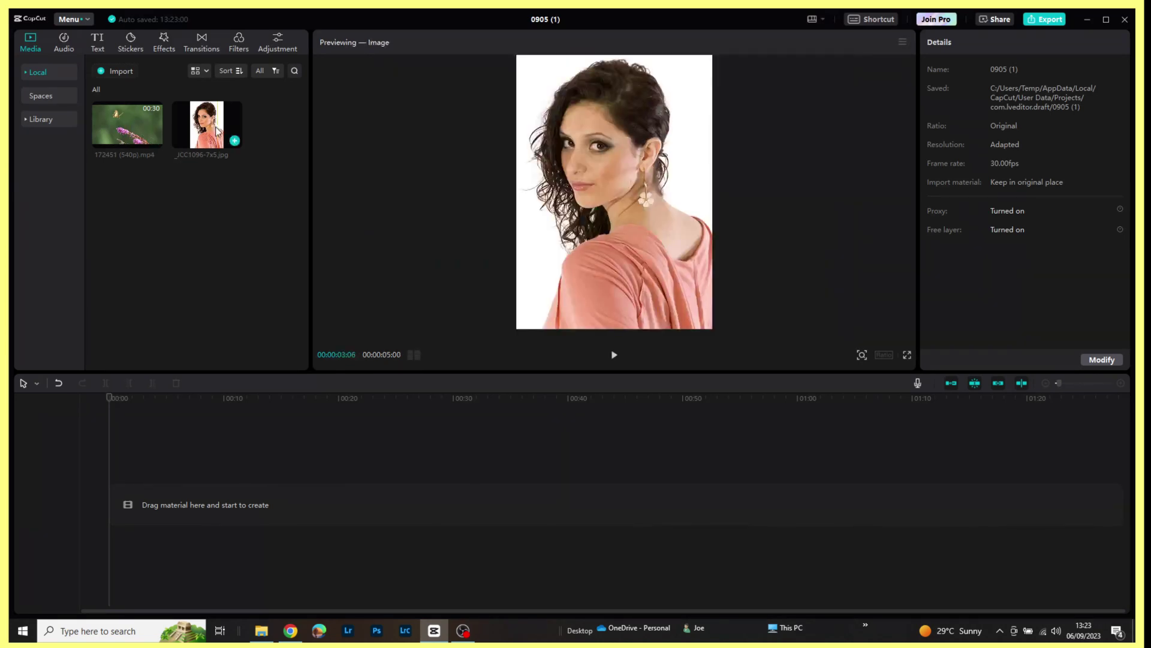
Step: Put the 29-second butterfly video on the timeline as the first clip
left_click(813, 19)
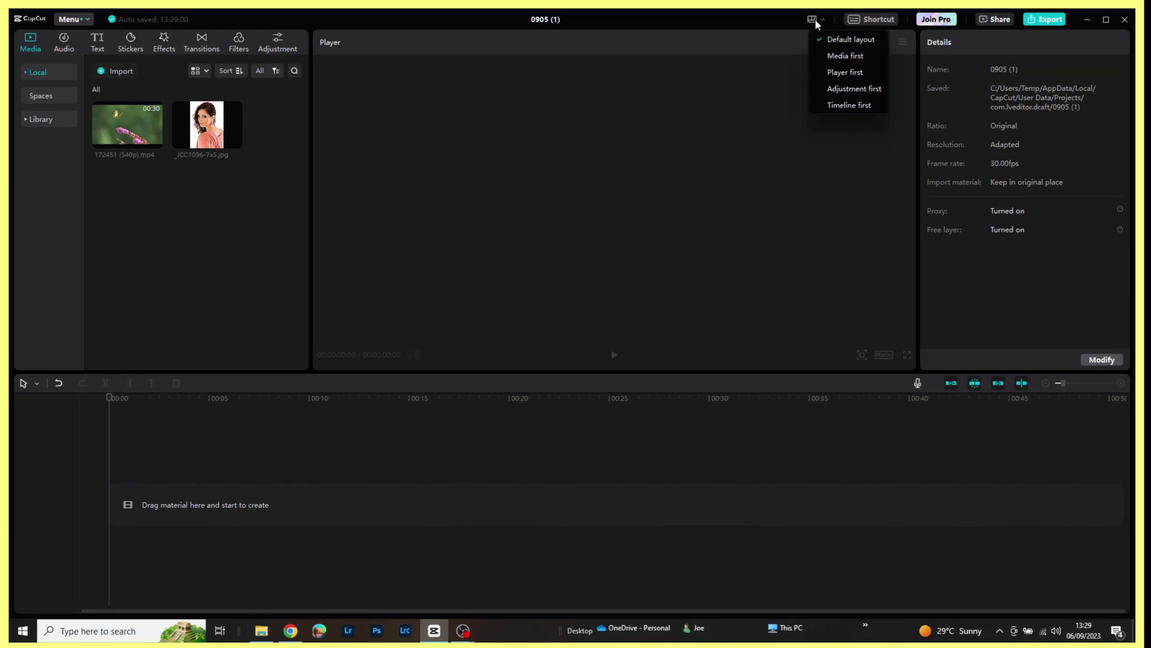
left_click(134, 139)
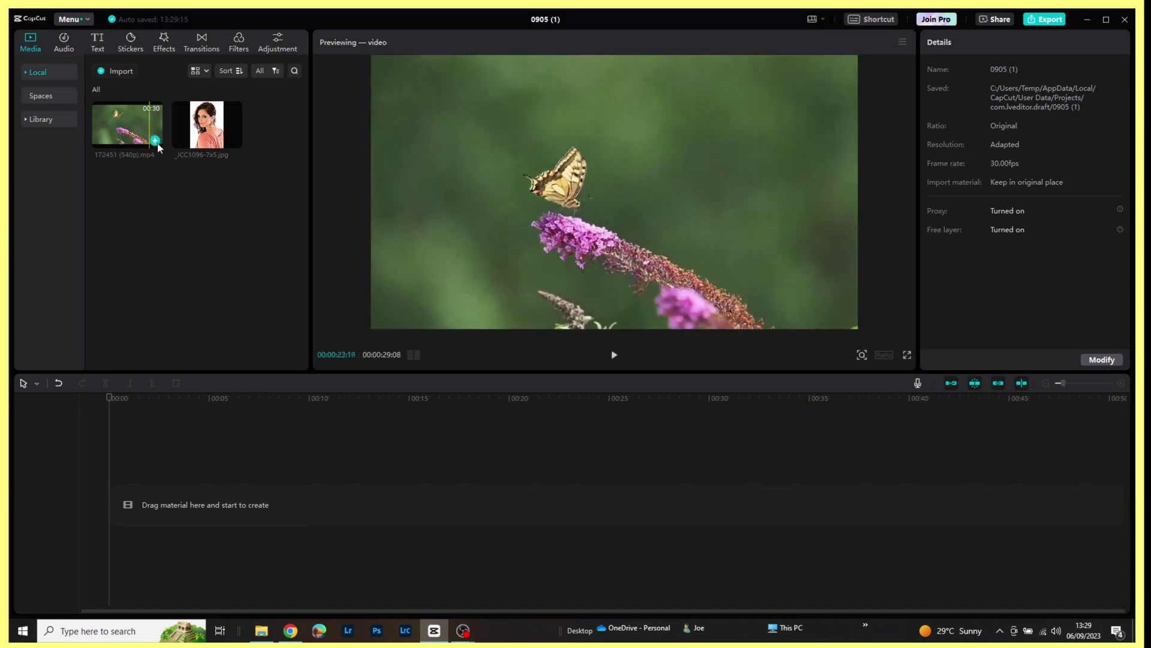
left_click(155, 142)
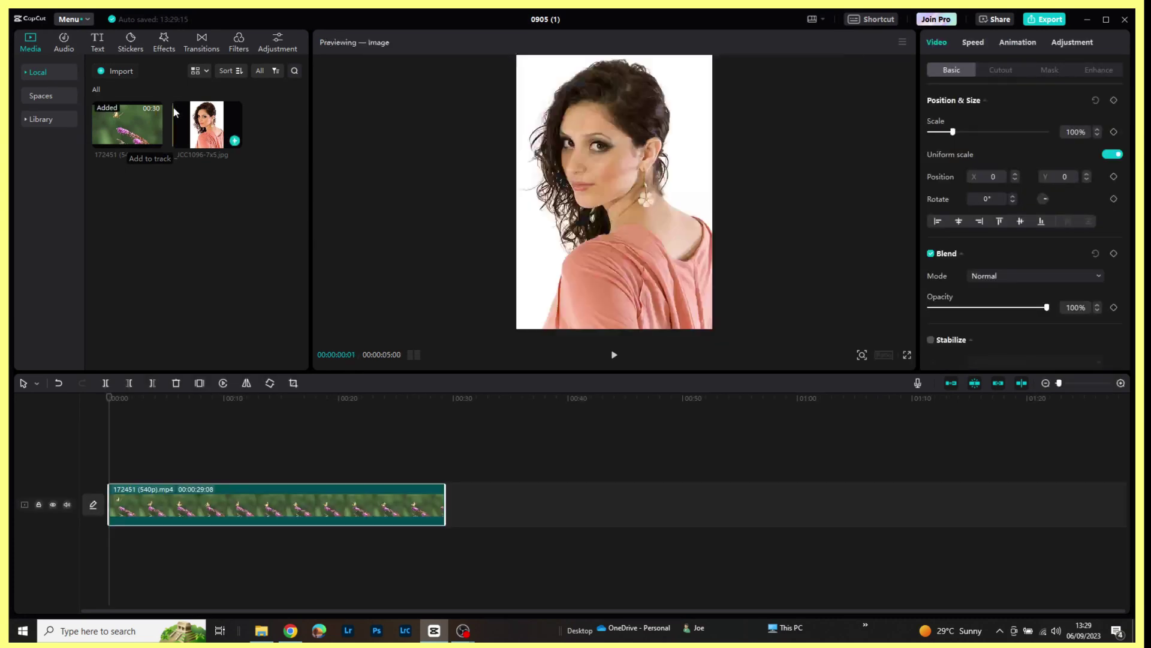
Step: Add a Default text clip and stretch it to the butterfly video's full length
left_click(98, 44)
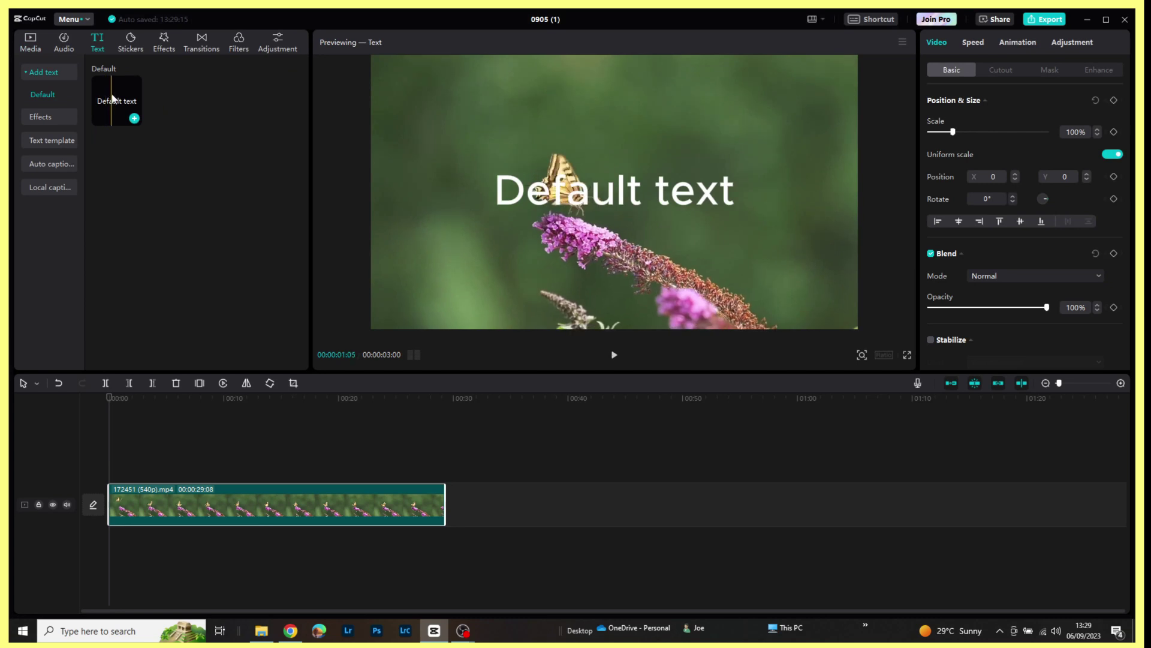
left_click(135, 119)
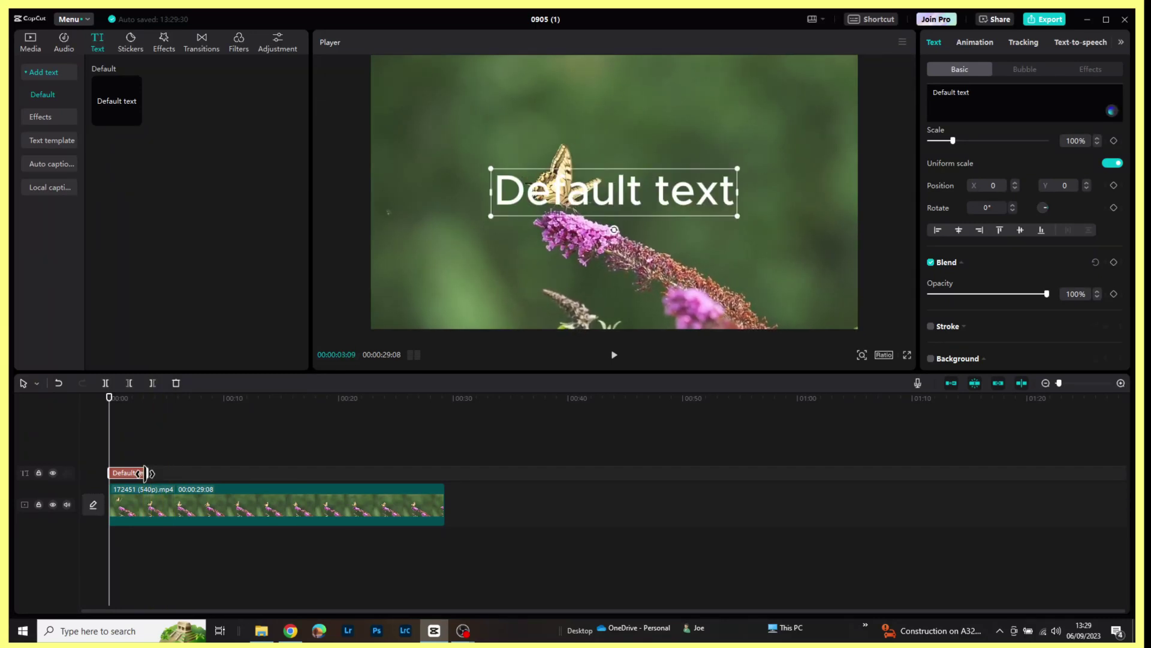
left_click_drag(145, 473, 444, 502)
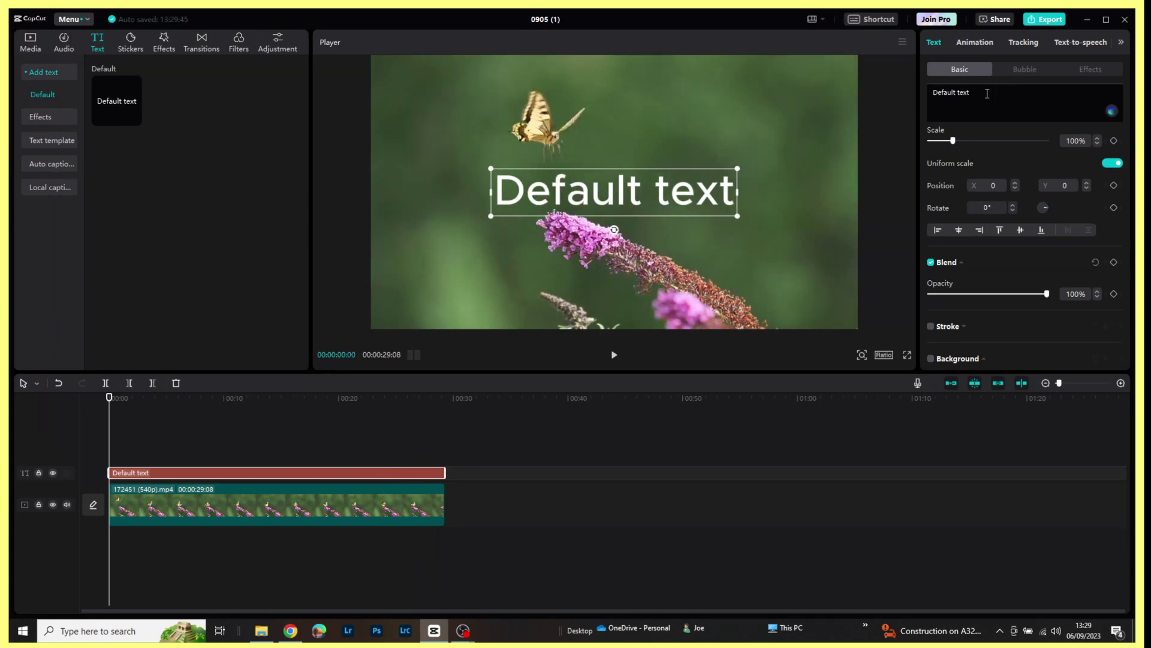
Step: Retype the title as 'My Background Text', enlarge it to 108% and lower it
left_click_drag(987, 93, 921, 97)
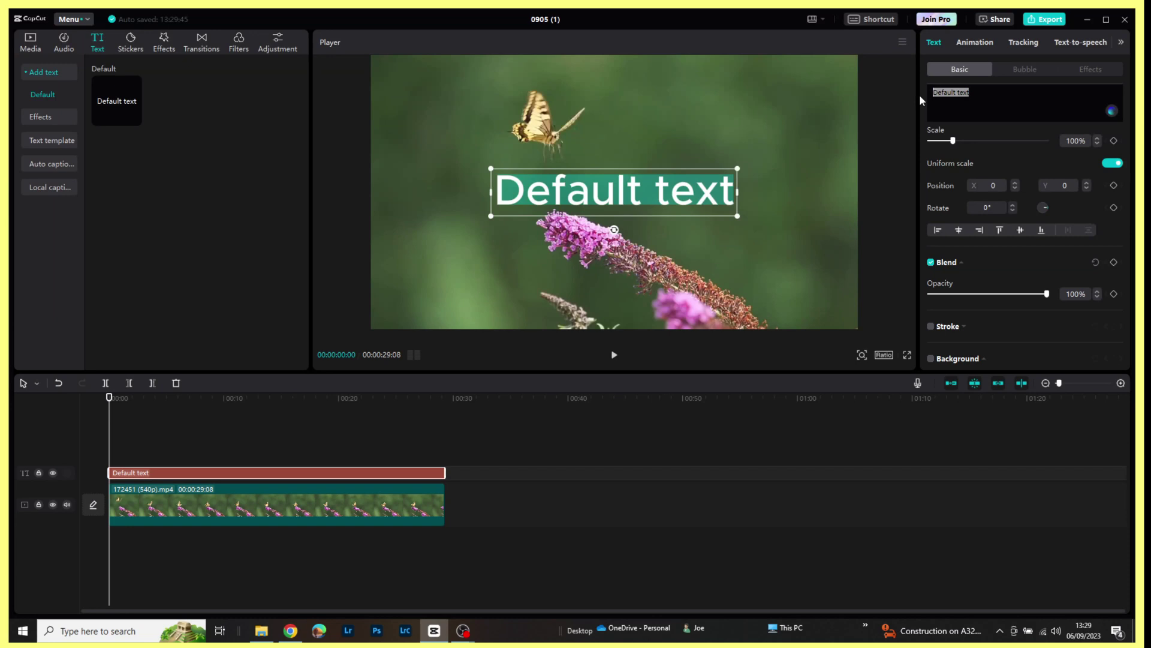
type("M")
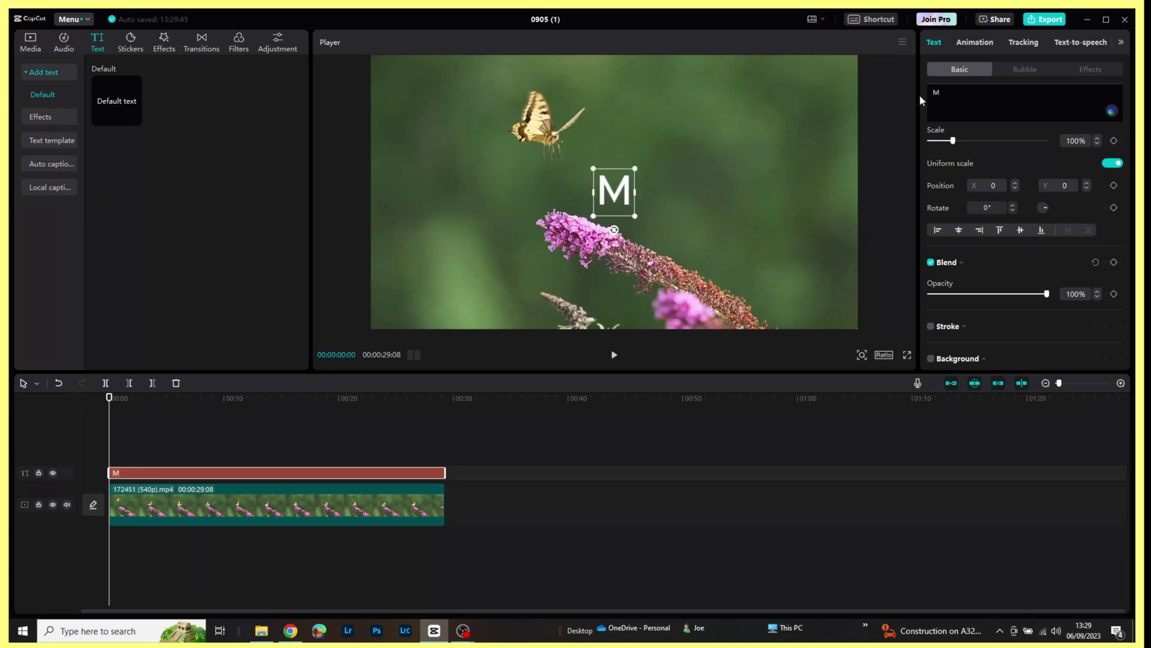
type("y Bac")
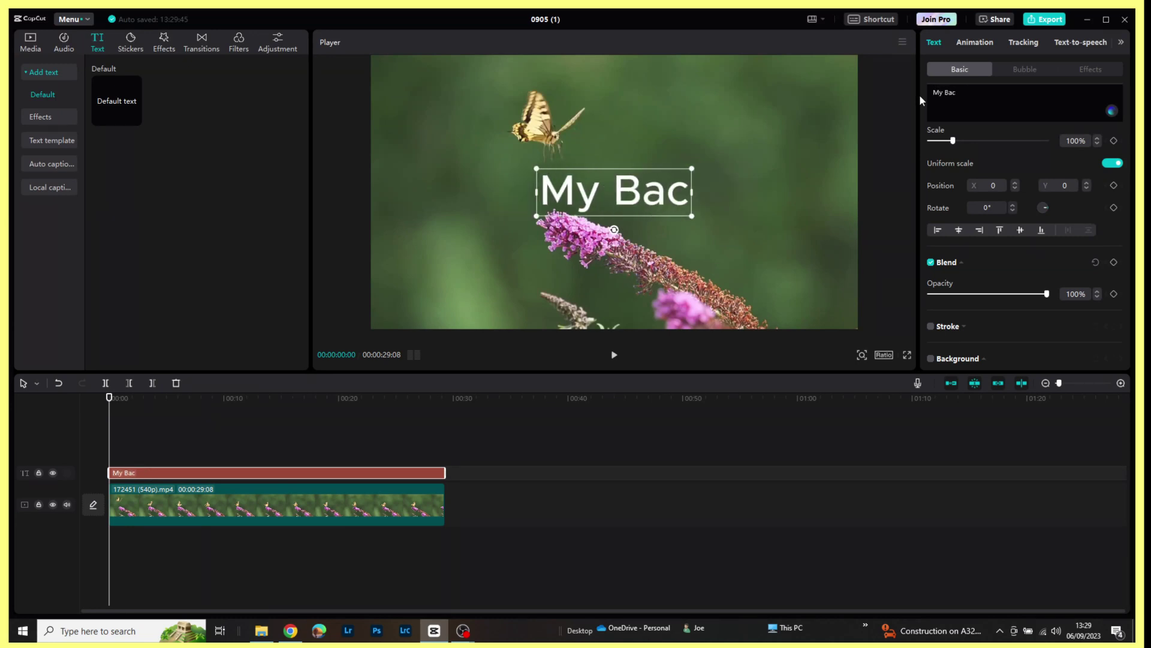
type("kgroun")
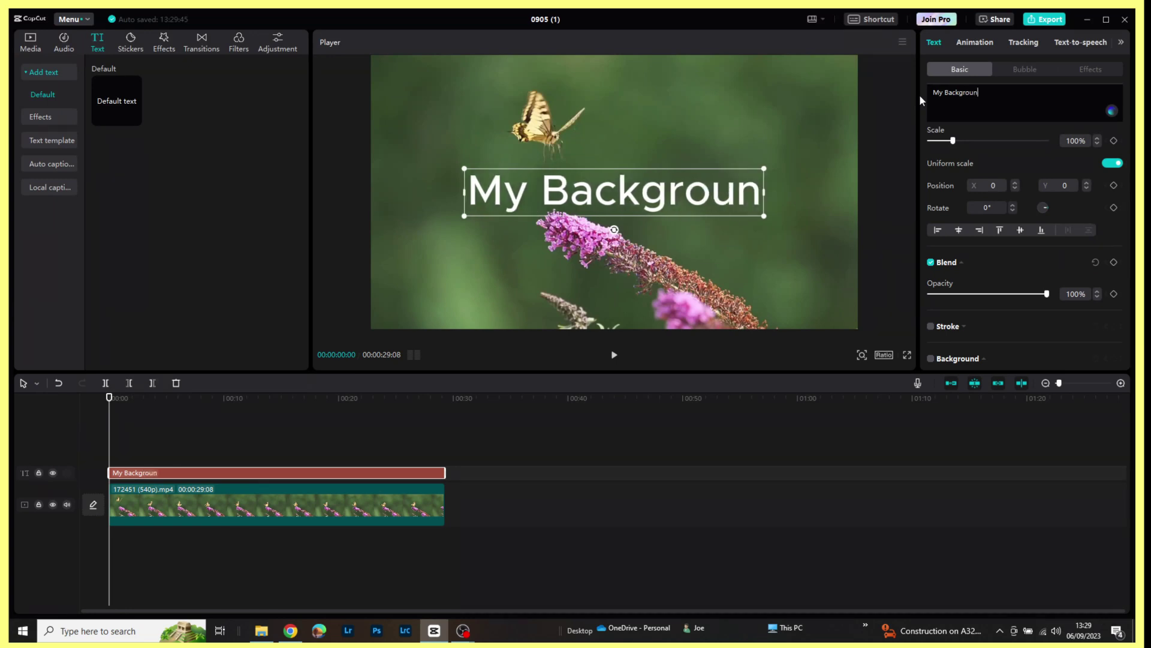
type("d Text")
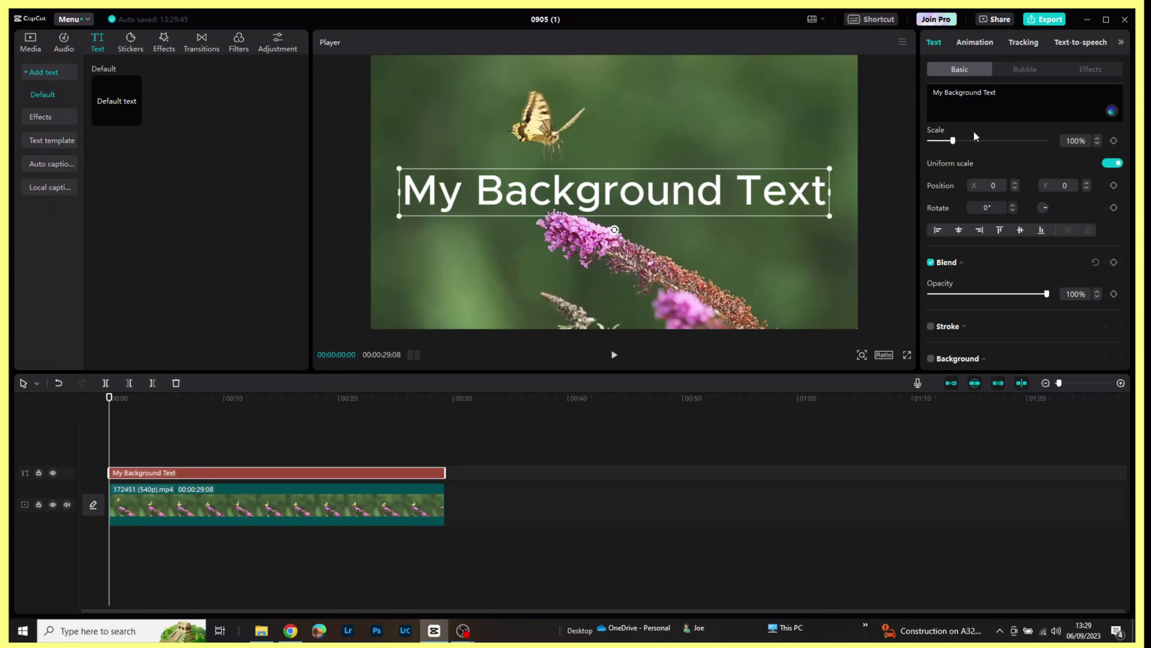
left_click_drag(832, 217, 848, 228)
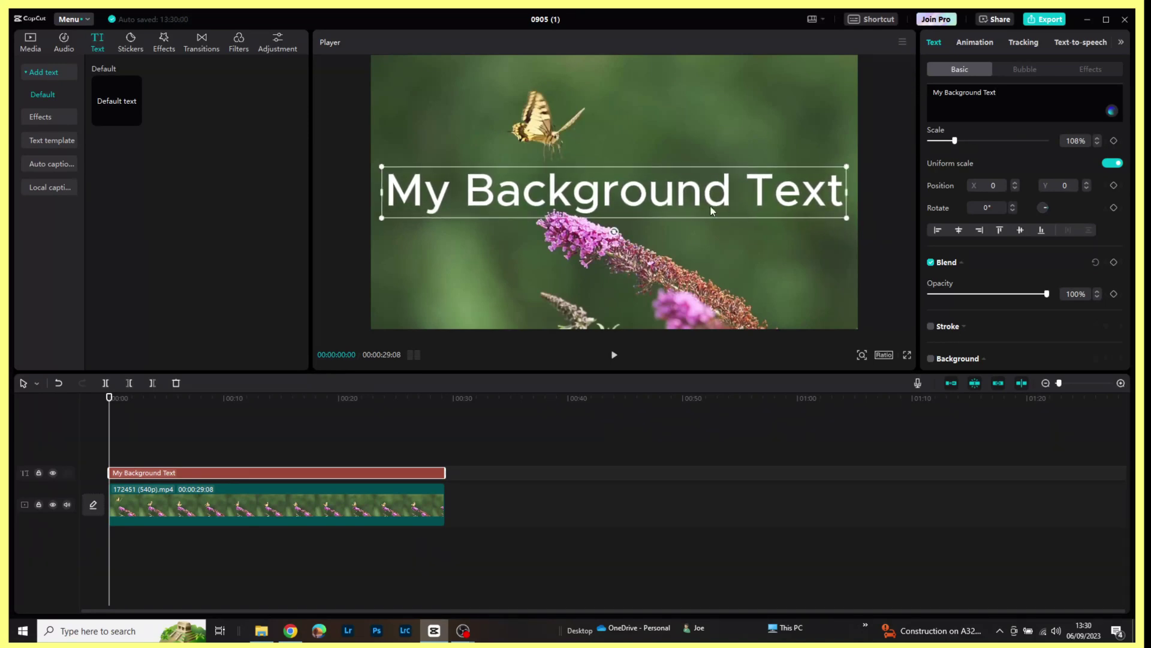
left_click_drag(669, 200, 661, 239)
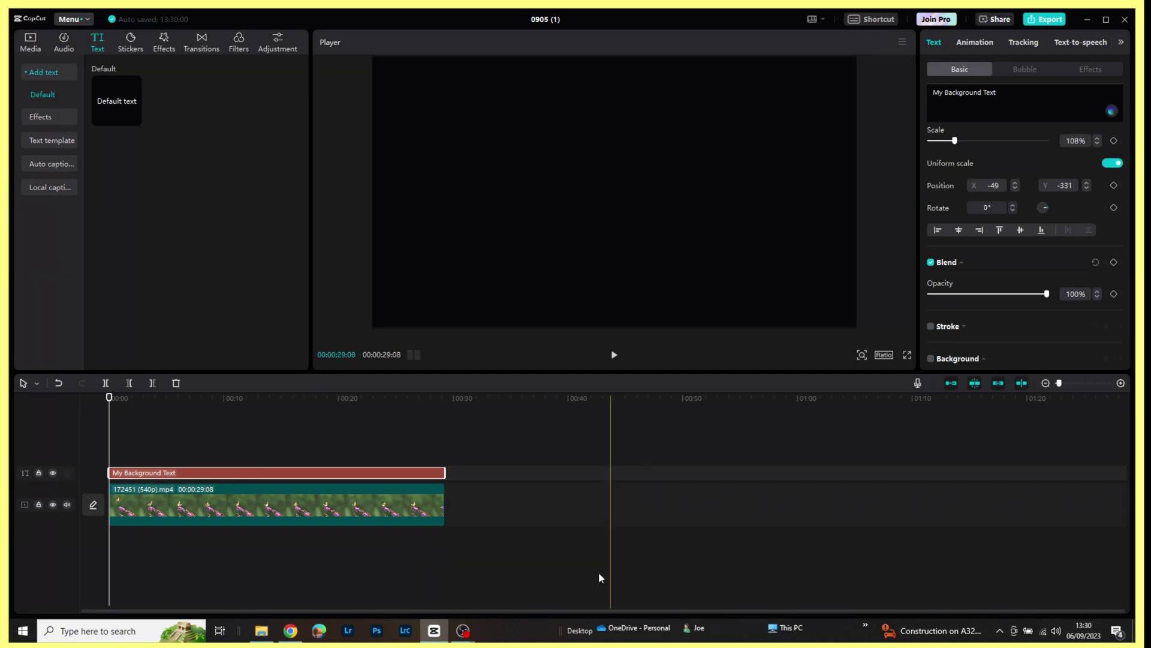
left_click(563, 582)
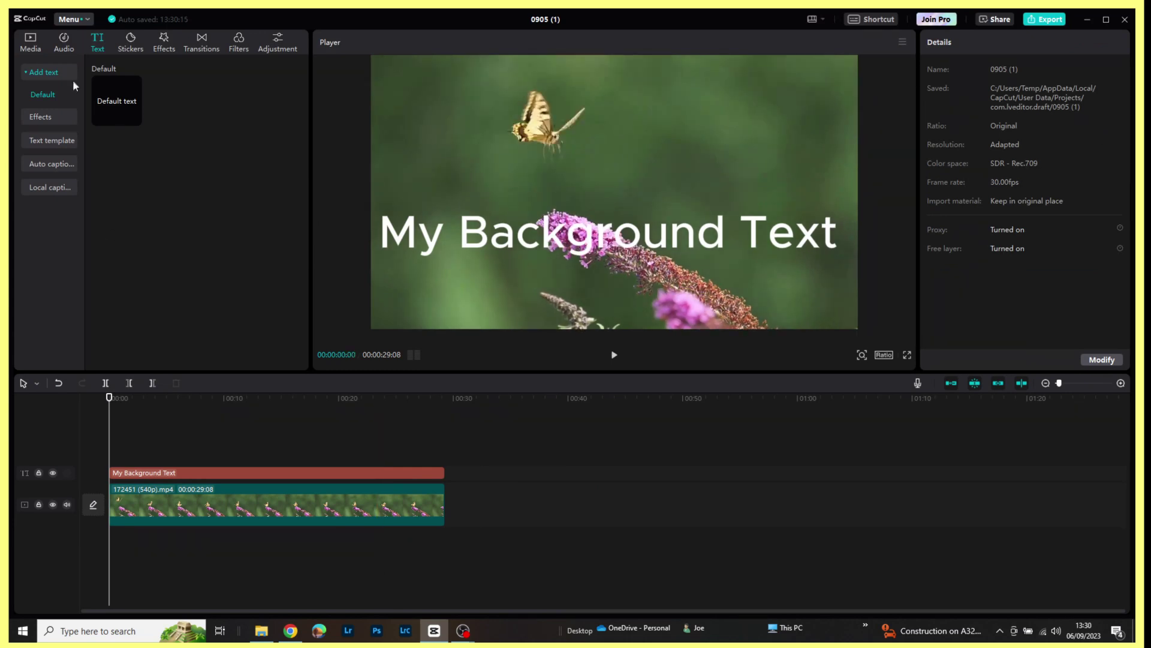
Step: Add a second butterfly copy and move the first onto a track above the title
left_click(32, 39)
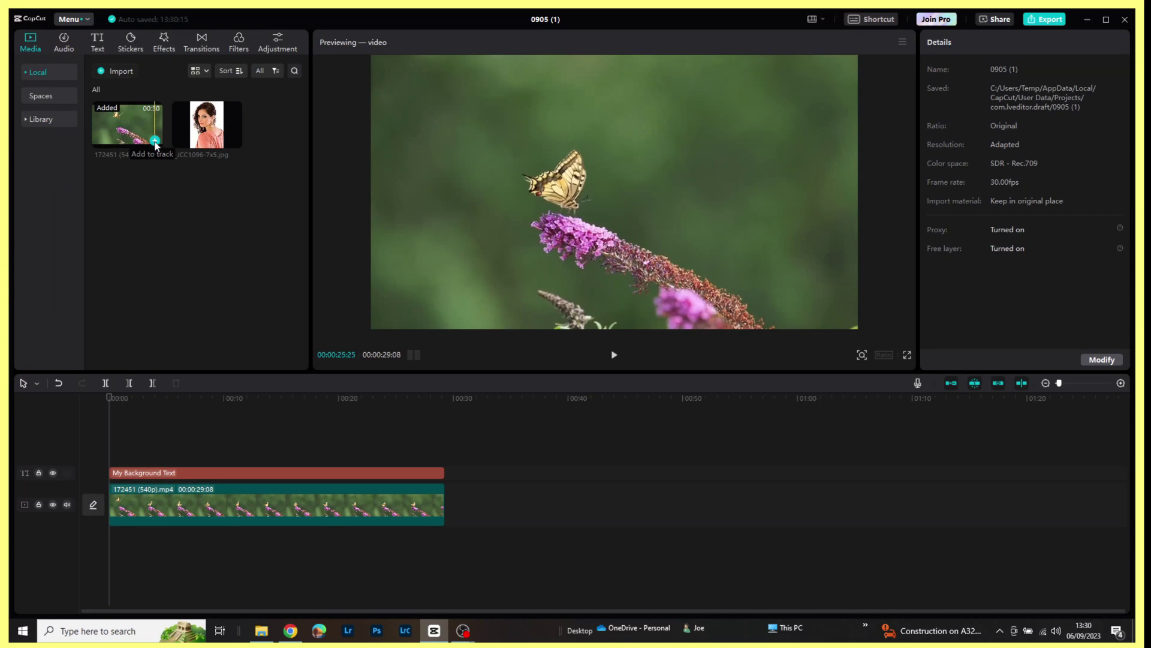
left_click(155, 141)
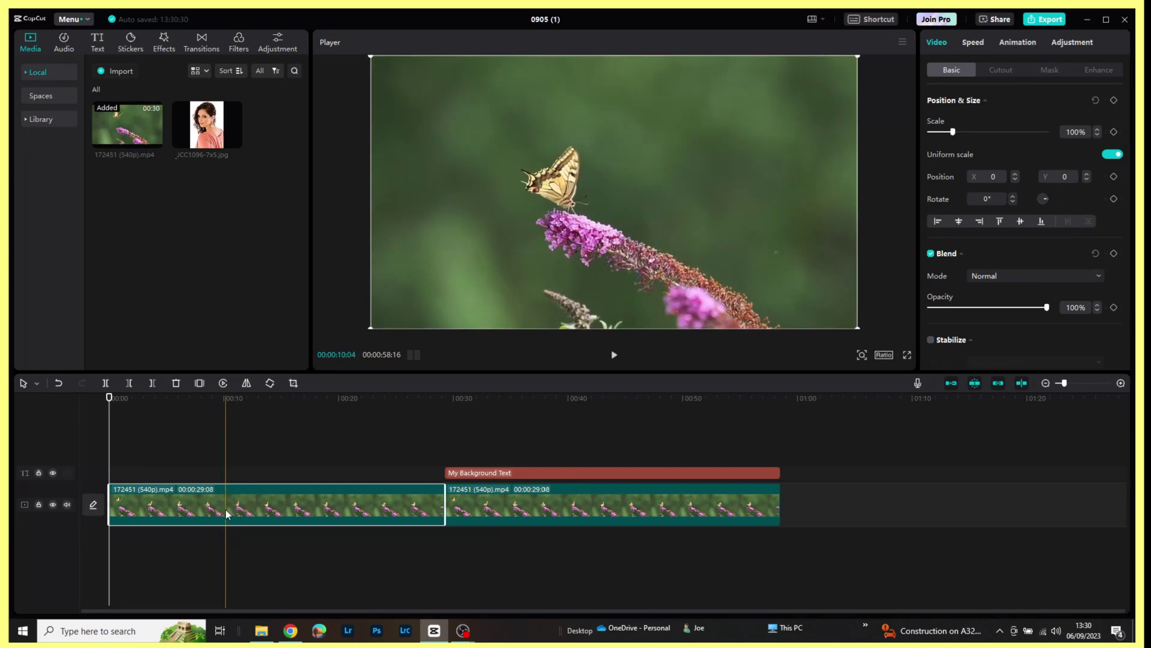
left_click_drag(226, 514, 222, 453)
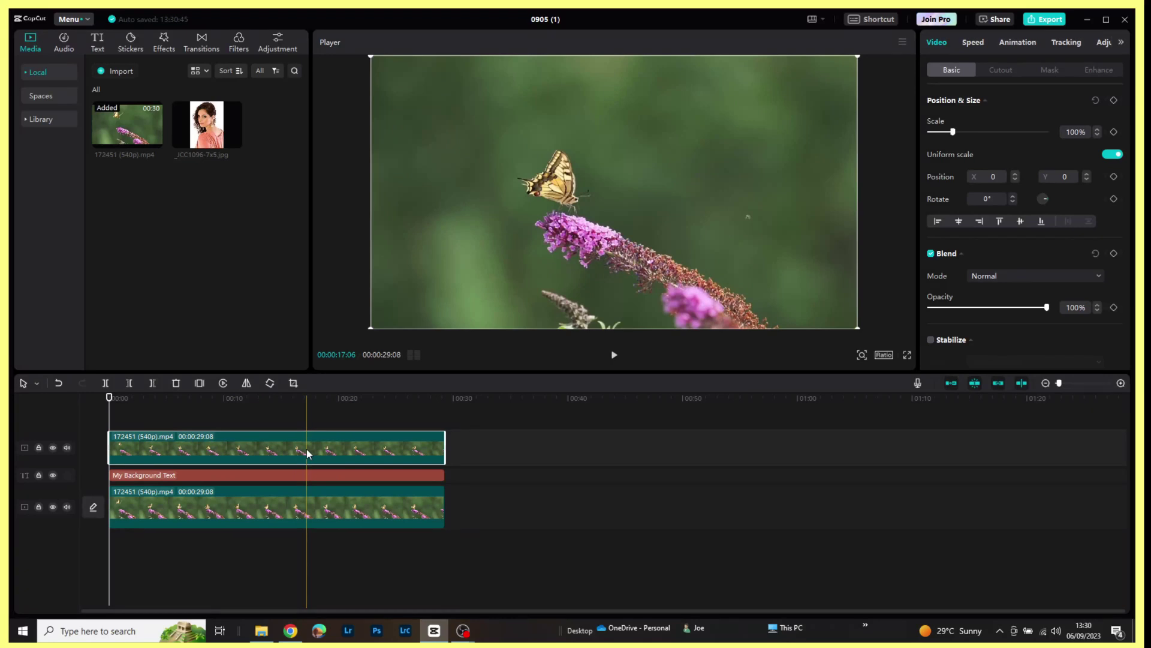
Step: Apply Auto cutout to the top butterfly copy so the flower sits before the text
left_click(995, 71)
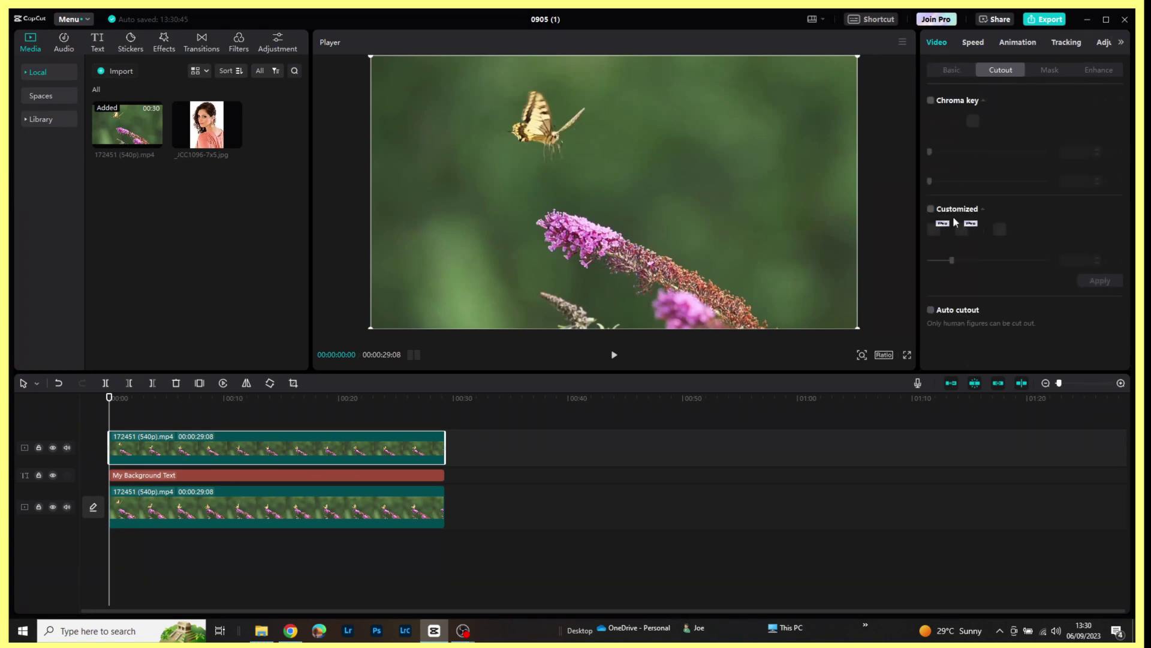
left_click(930, 311)
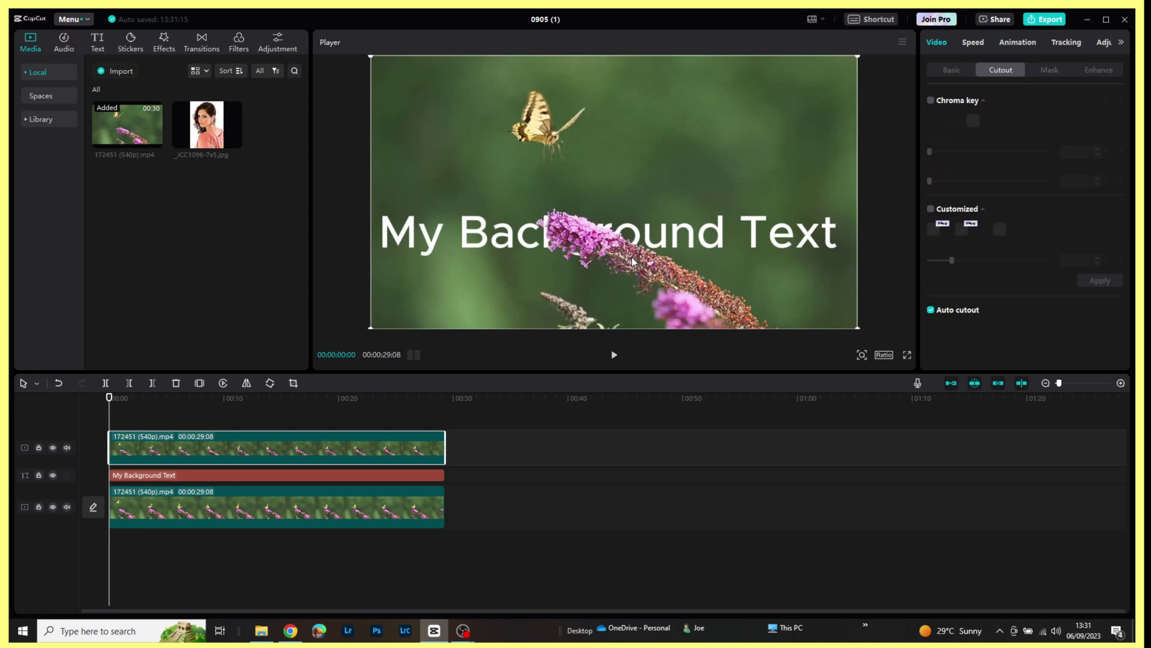
Step: Play back the text-behind-flower result, then preview the portrait photo in Media
key("space")
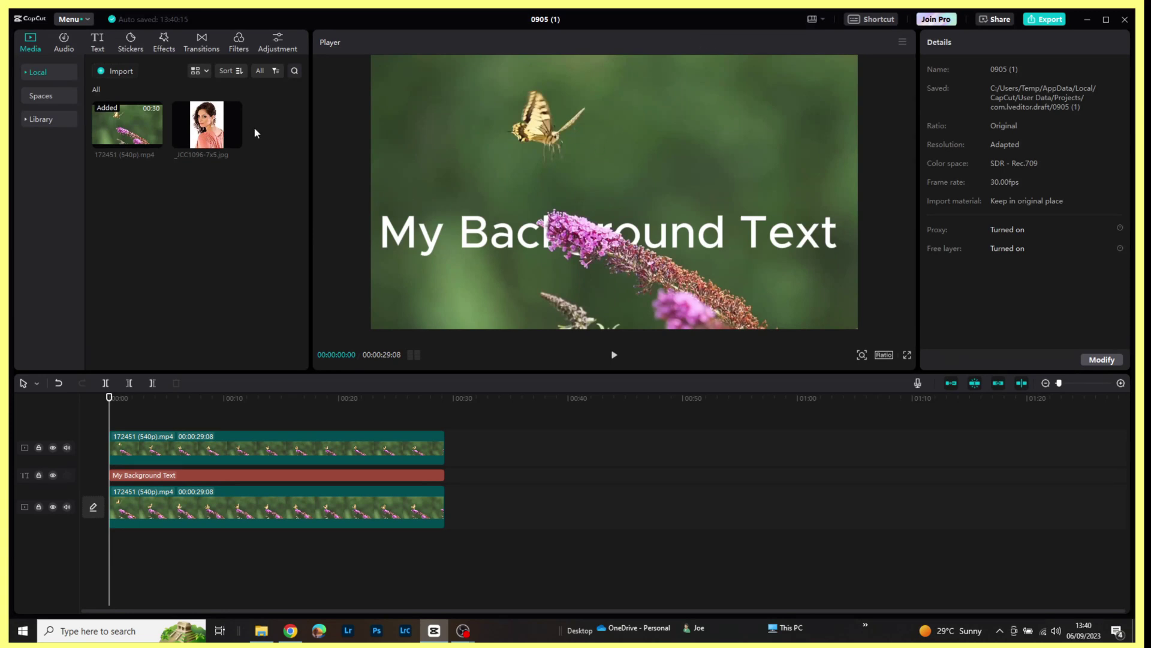
mouse_move(232, 145)
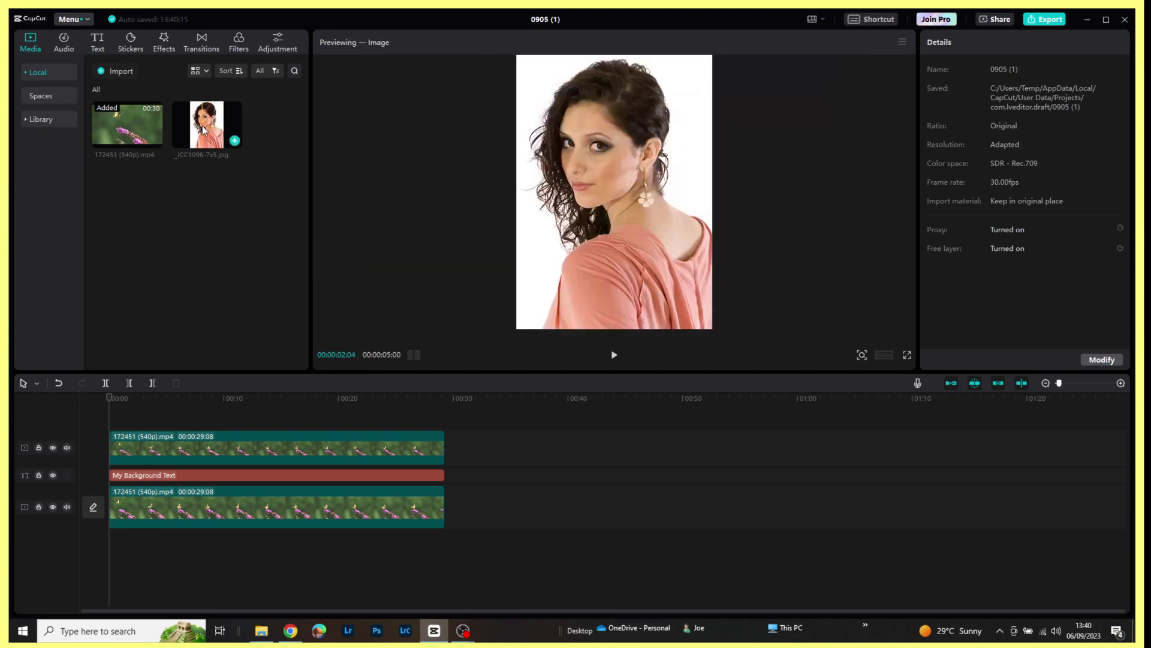
Step: Add the portrait photo to the main track right after the butterfly clip
left_click(235, 141)
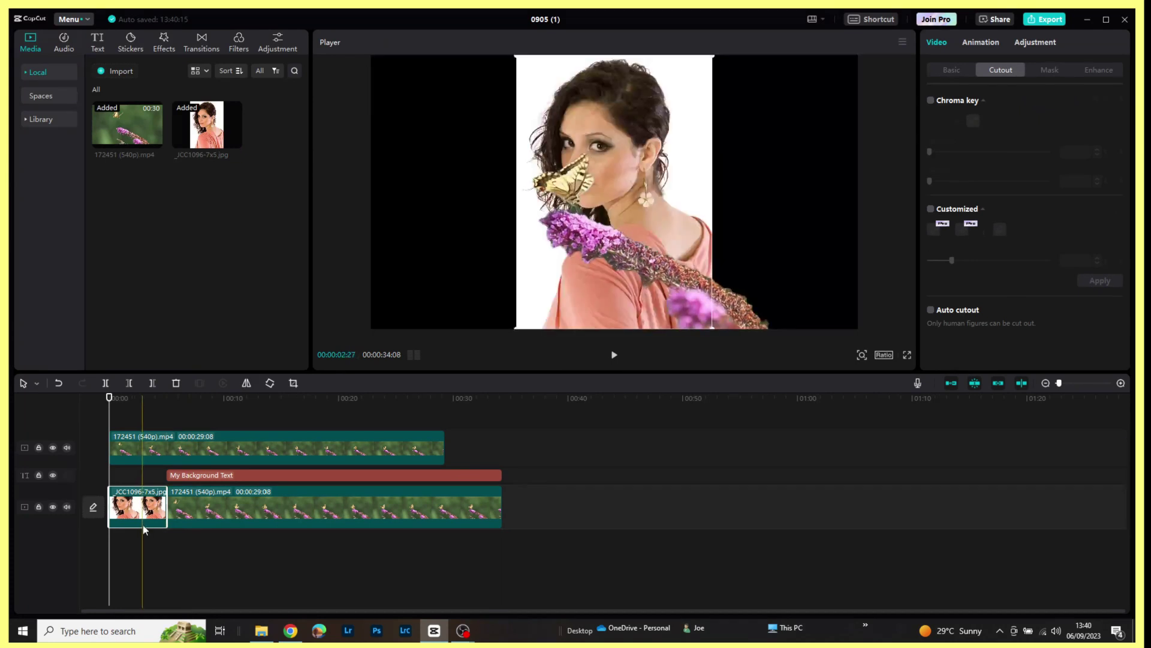
left_click_drag(141, 523, 481, 523)
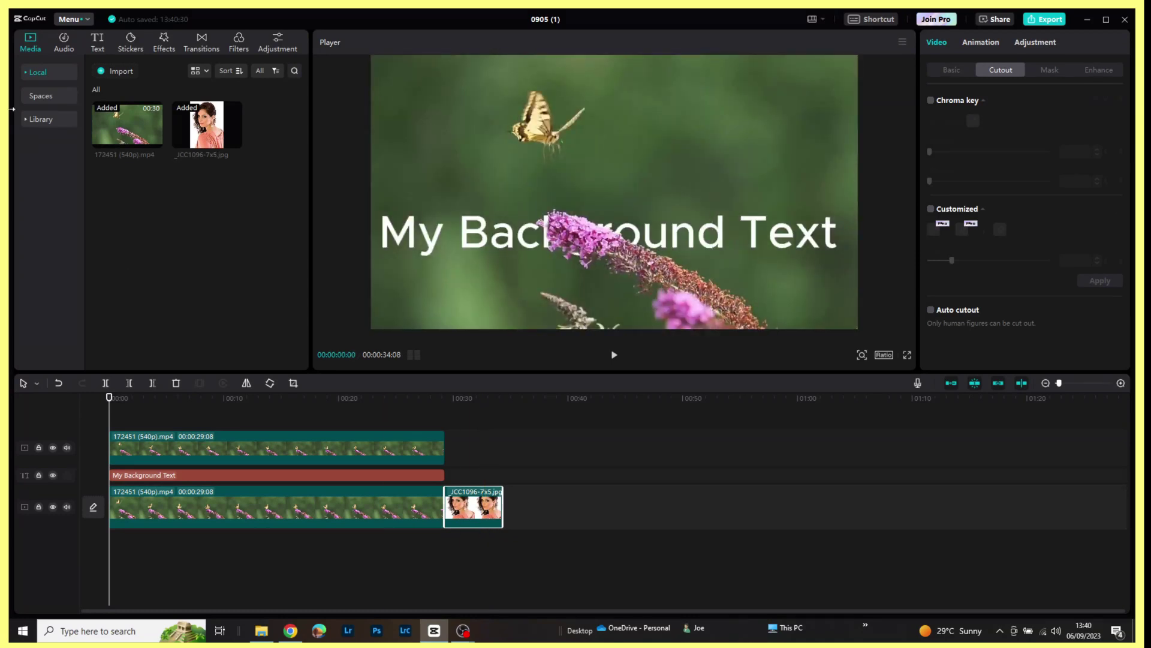
Step: Add a Default text clip onto the text track above the portrait photo
left_click(99, 48)
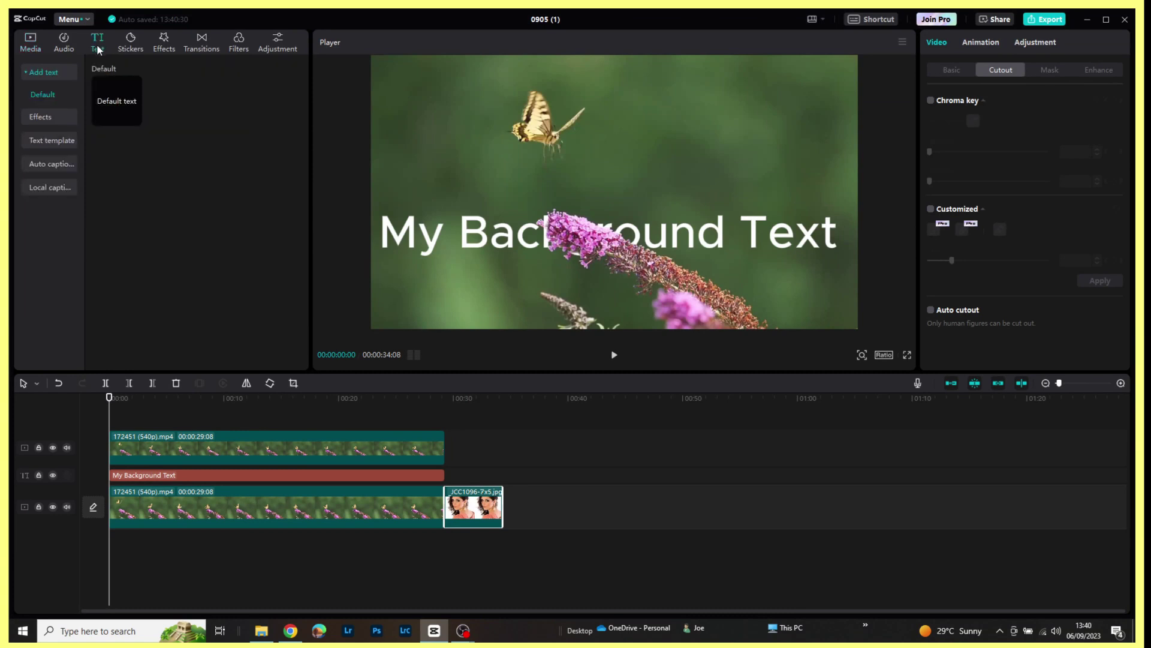
left_click(135, 119)
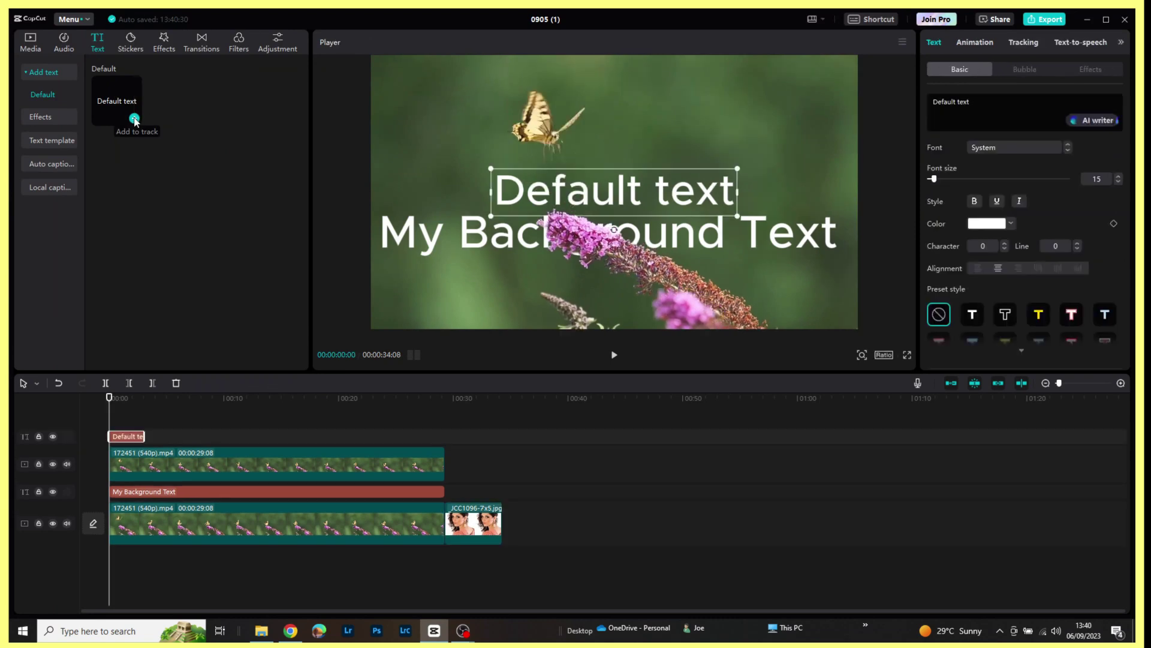
left_click_drag(132, 437, 499, 477)
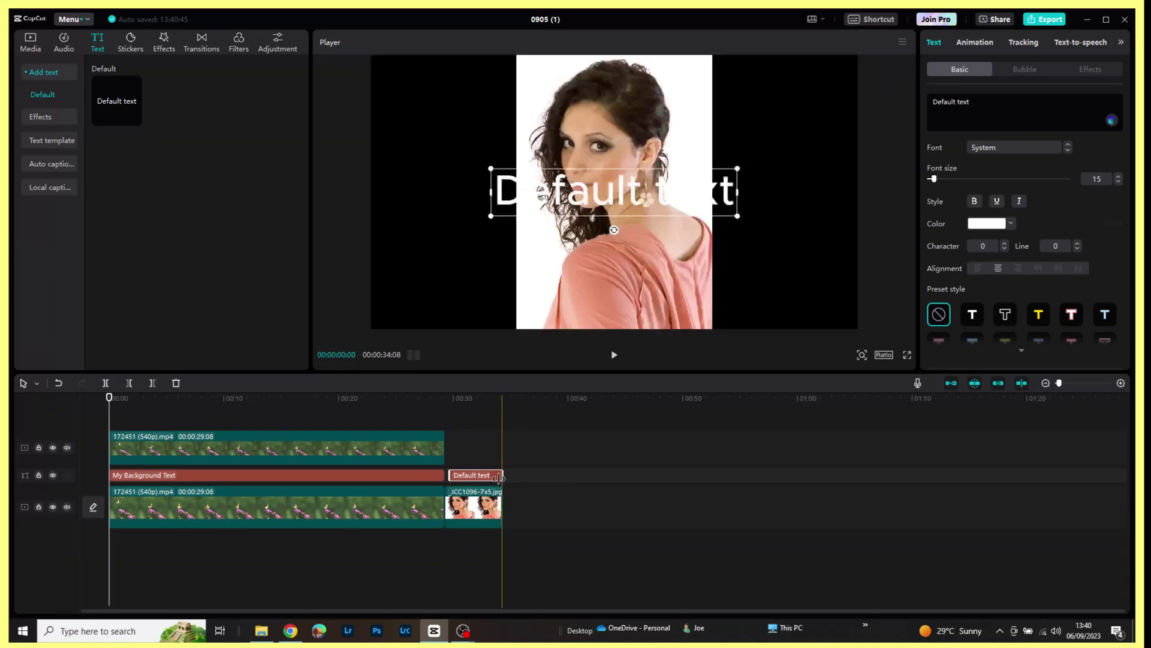
left_click_drag(499, 477, 500, 476)
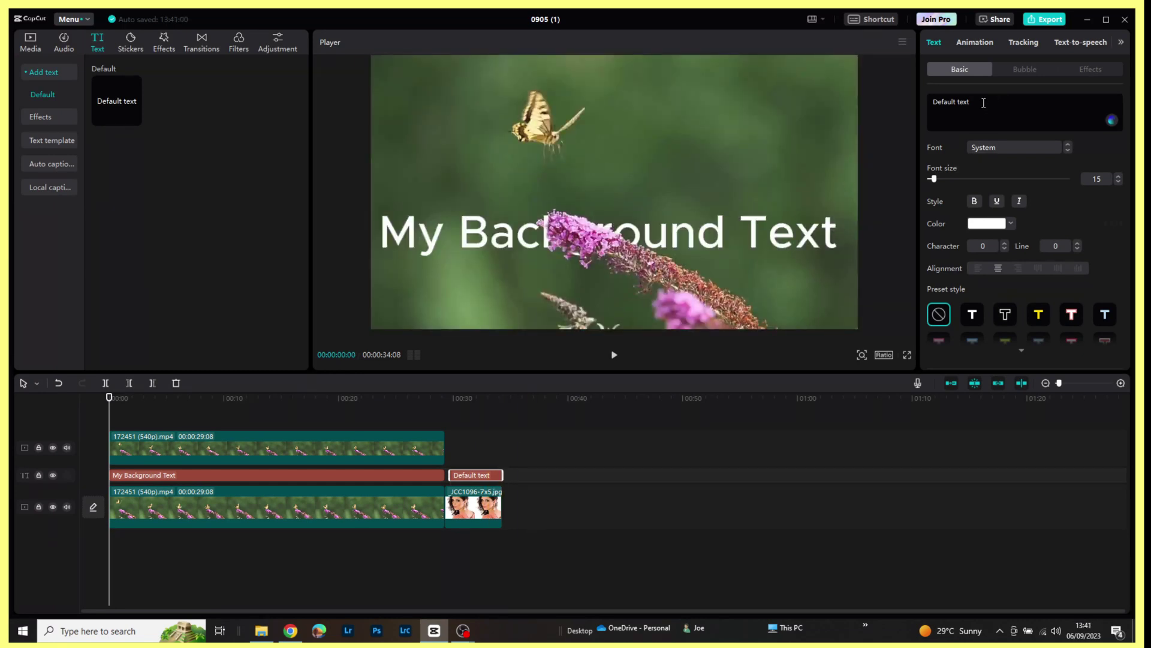
Step: Change the portrait's text to 'Hello World' and move the playhead onto the photo
left_click_drag(973, 103, 934, 106)
type("Hello World")
left_click_drag(109, 397, 168, 397)
left_click_drag(424, 398, 463, 398)
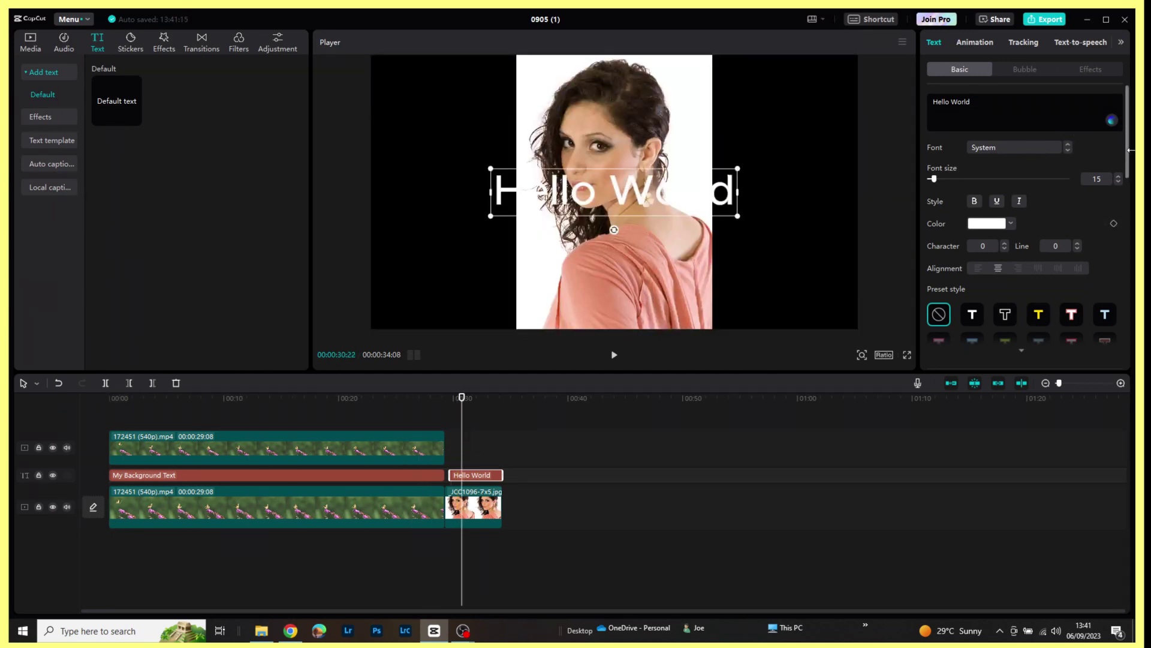
scroll(1127, 150, "down", 5)
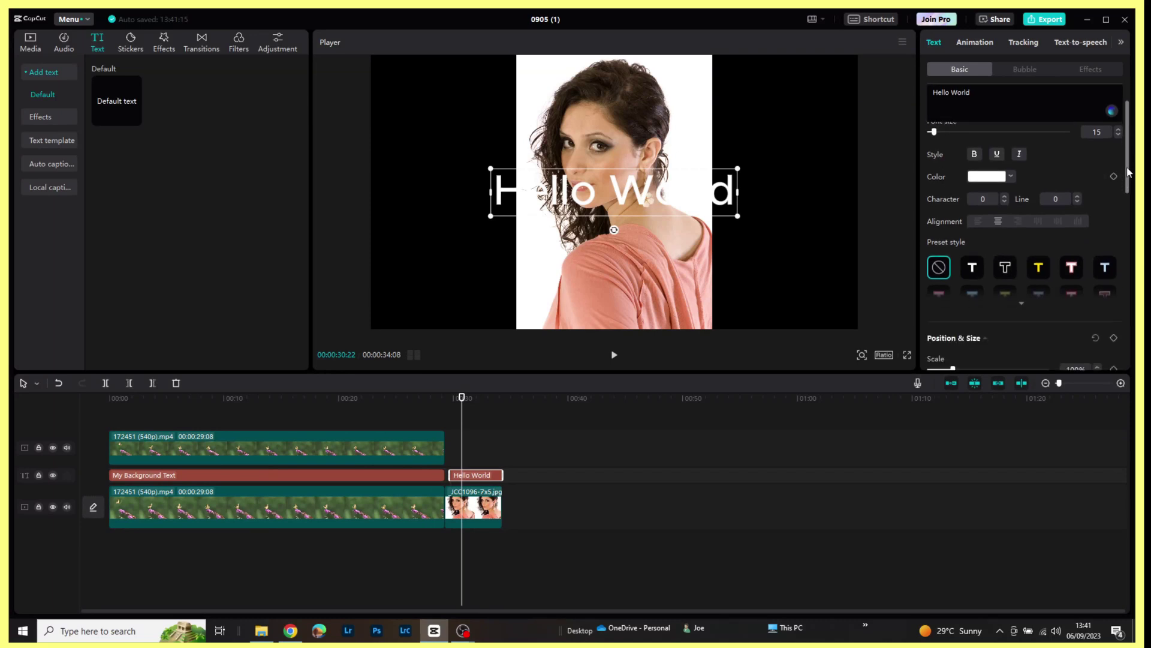
scroll(1030, 214, "up", 5)
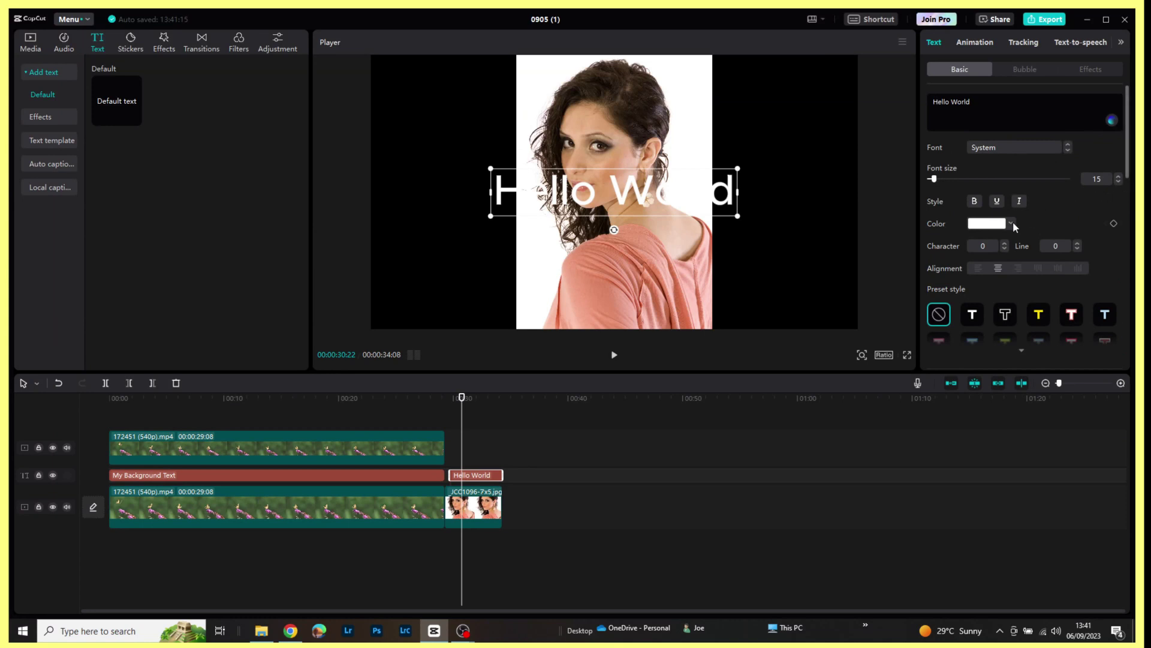
Step: Colour the Hello World text 131212 and shrink its box slightly
left_click(1011, 223)
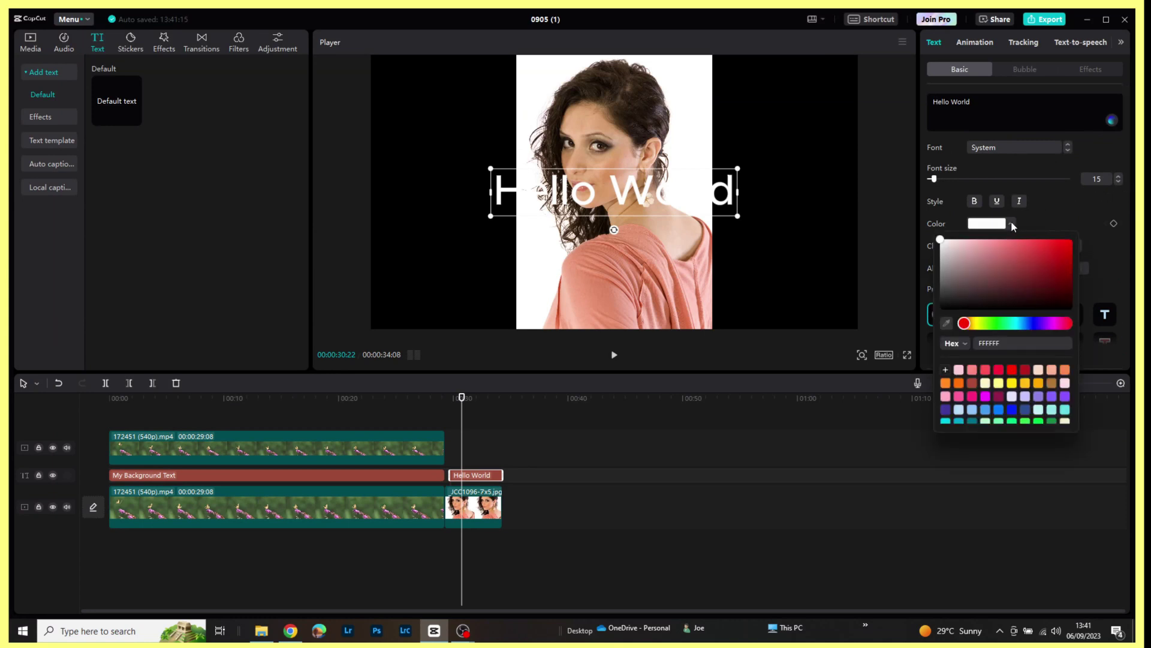
left_click(944, 305)
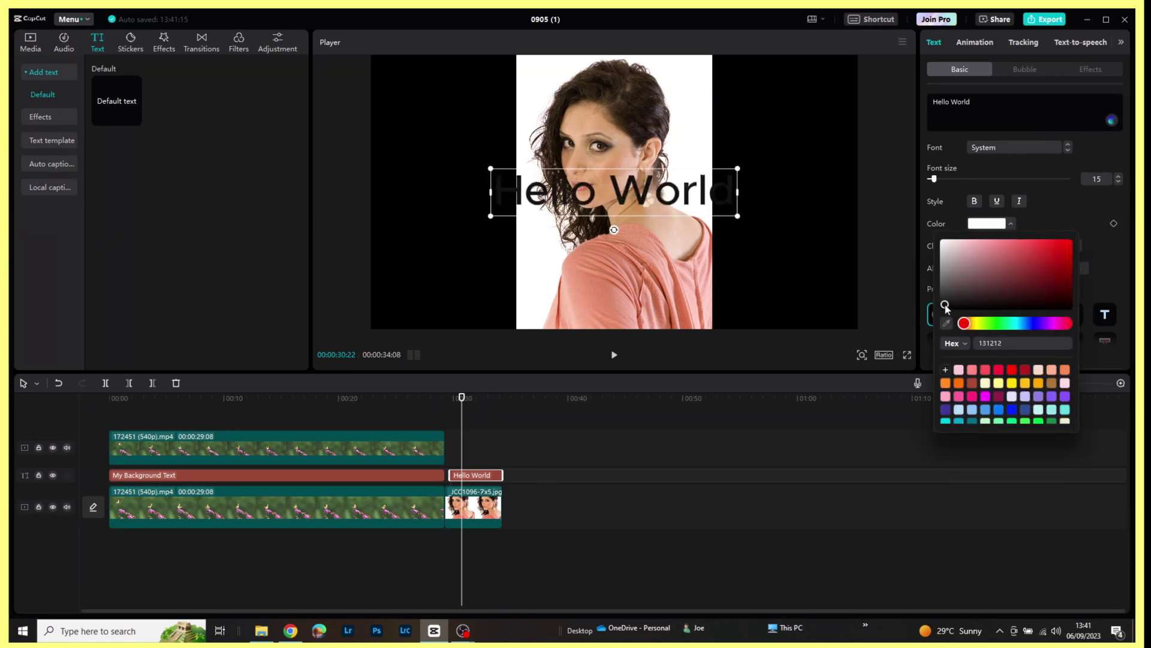
left_click(1064, 210)
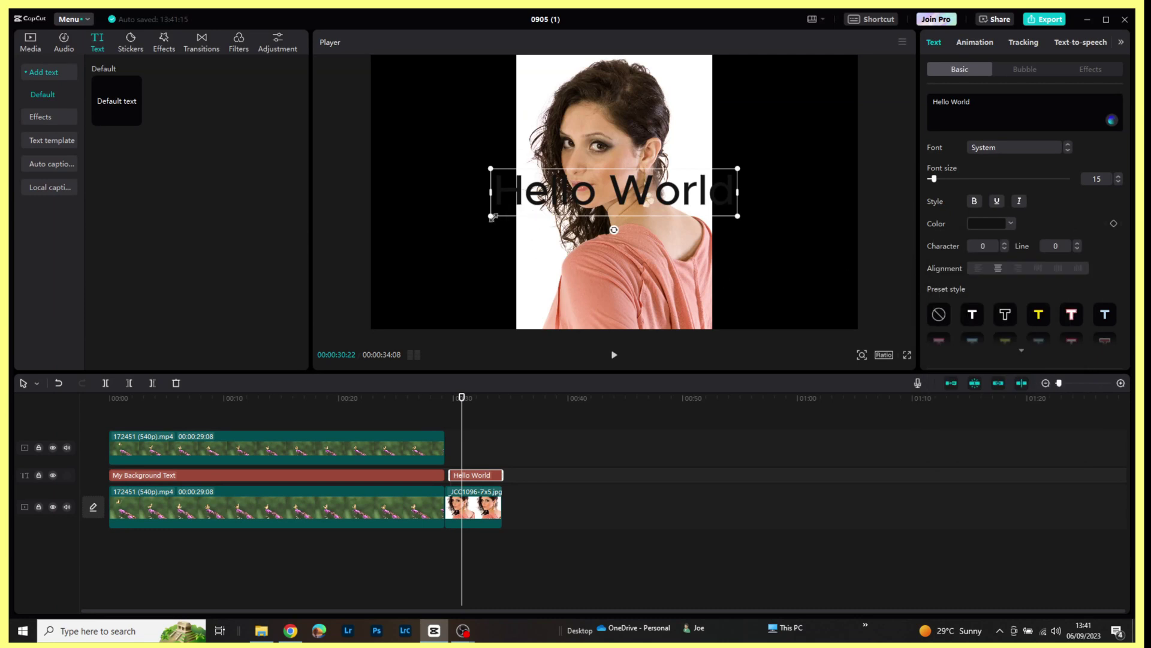
left_click_drag(495, 216, 523, 212)
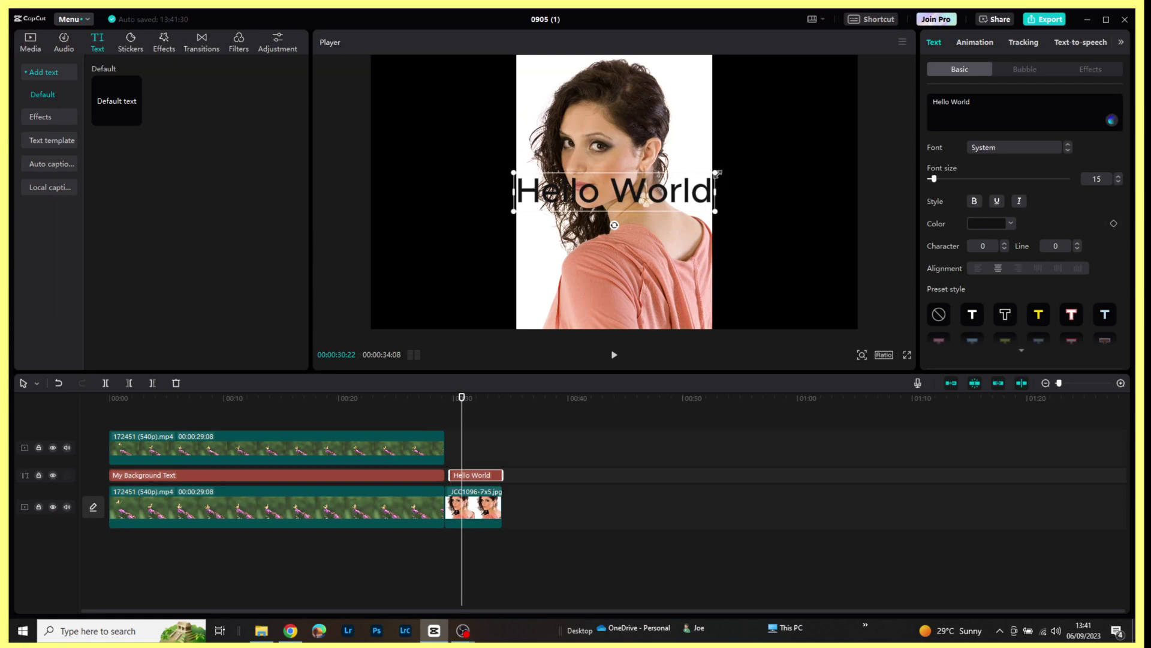
left_click_drag(716, 173, 707, 180)
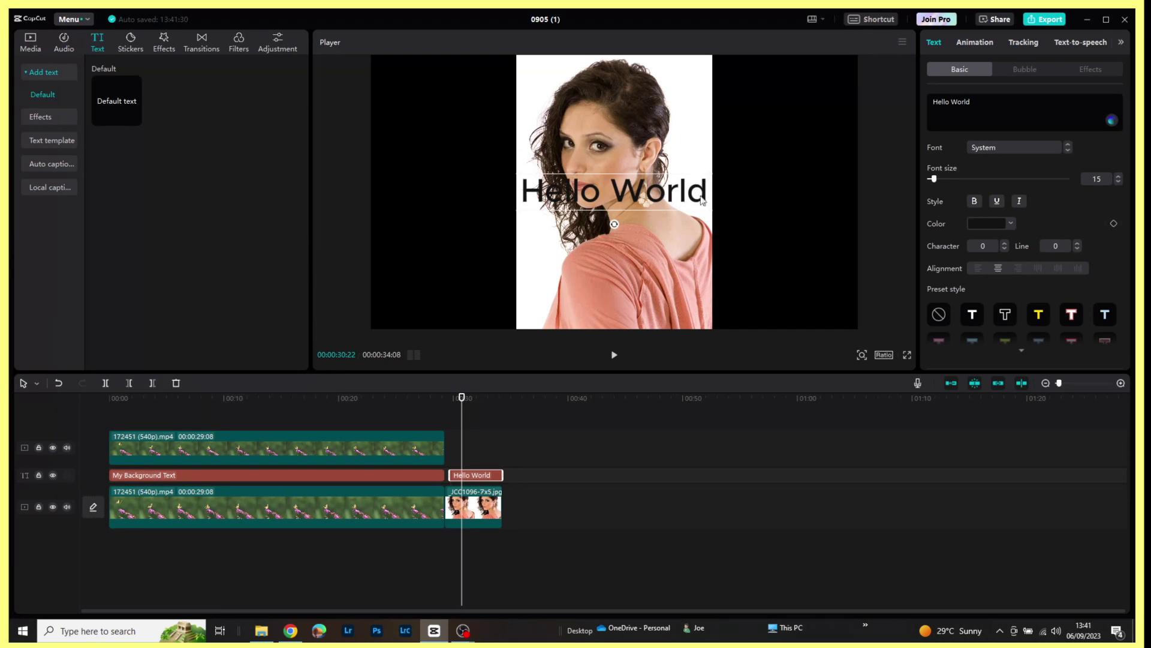
Step: Add a second portrait copy and place it on the top track at 0:29 above Hello World
left_click(519, 580)
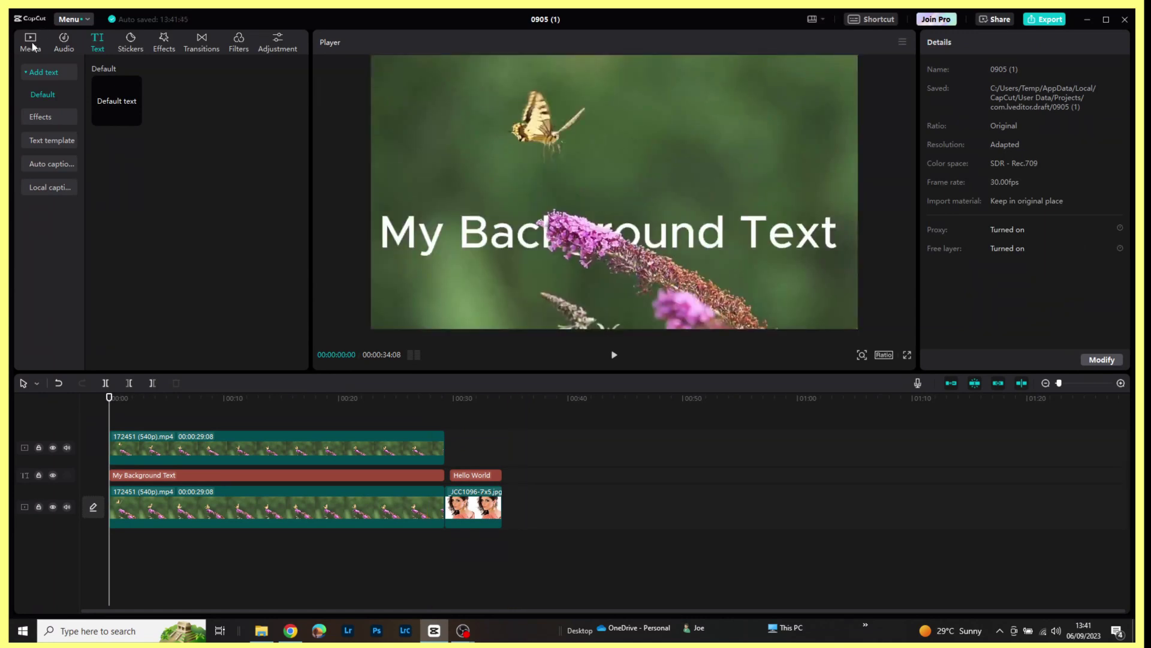
left_click(31, 42)
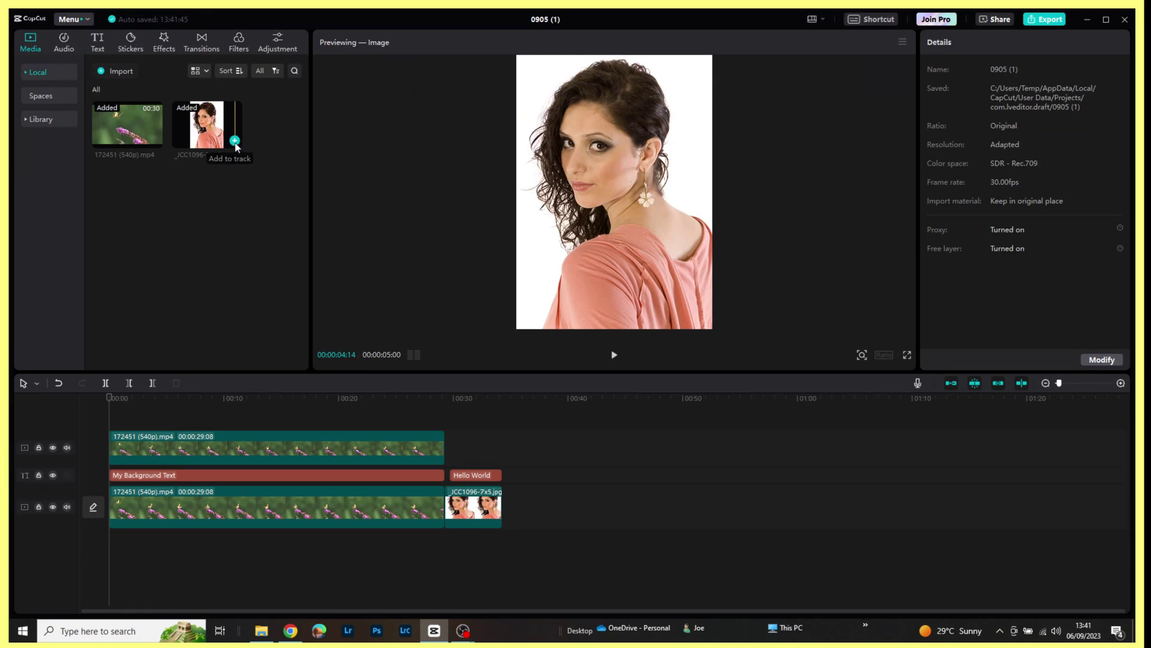
left_click(234, 141)
left_click(141, 510)
left_click_drag(141, 515, 480, 461)
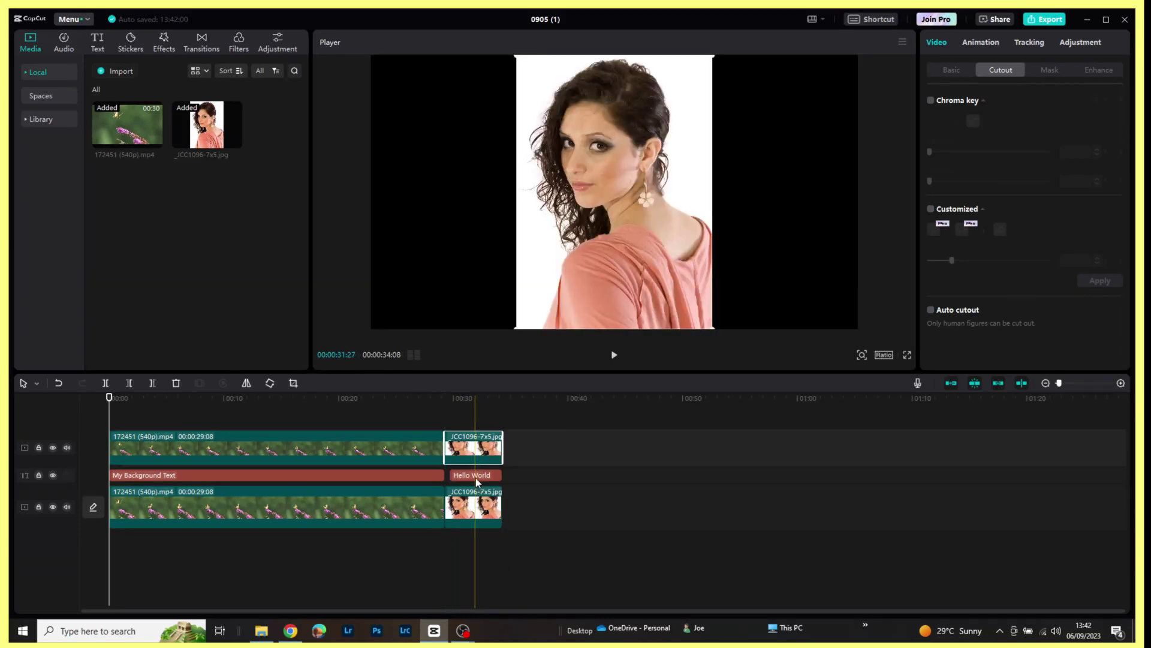
left_click(476, 474)
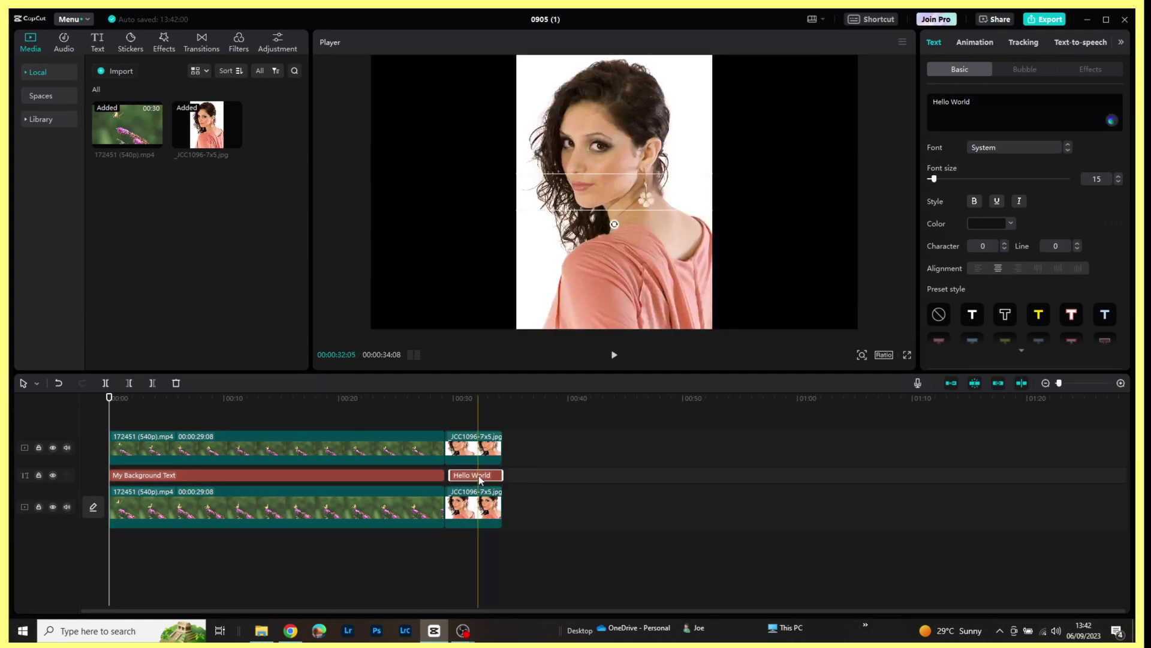
Step: Apply Auto cutout to the top portrait copy, scrub to check it, and return to the start
left_click(473, 449)
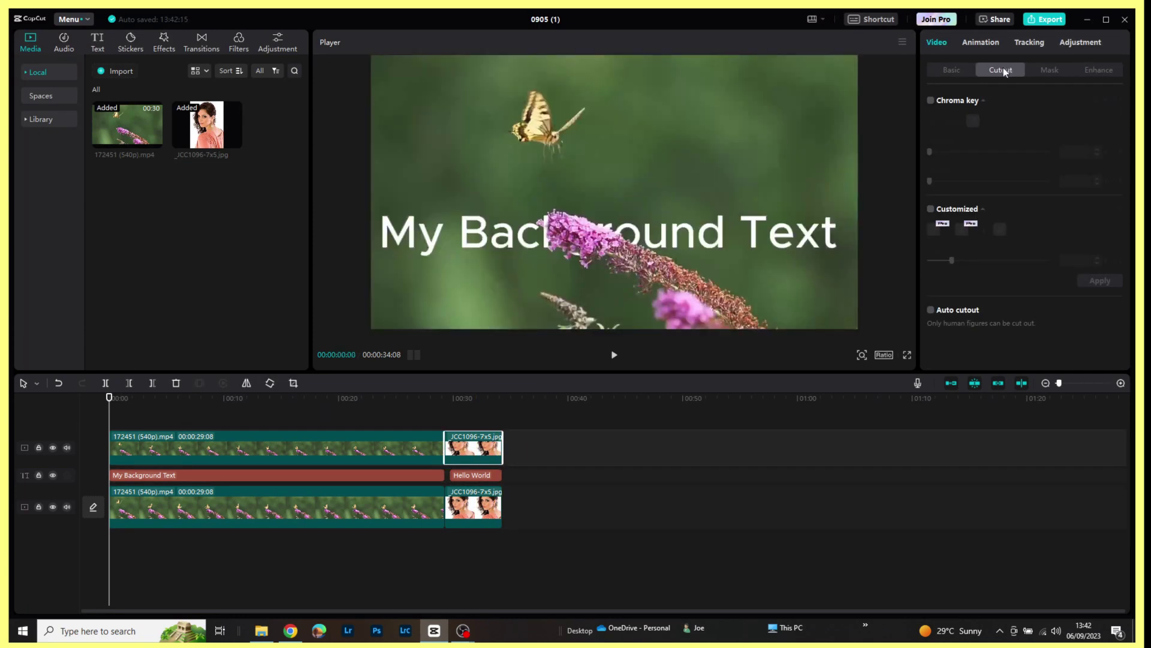
left_click(931, 310)
left_click_drag(110, 401, 469, 427)
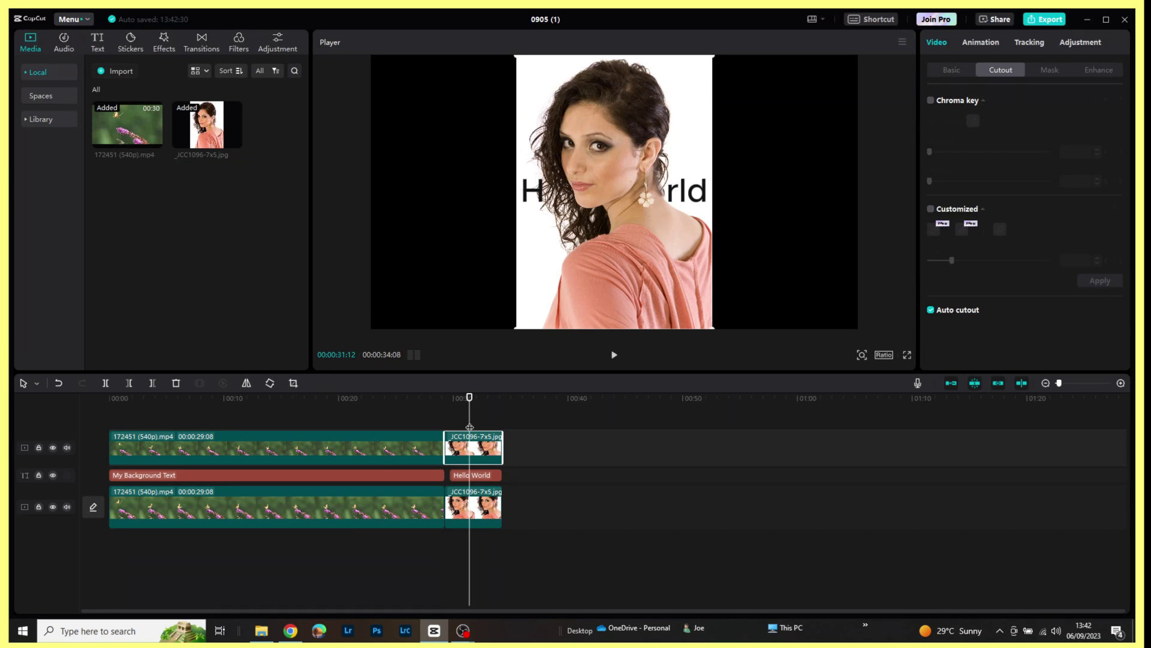
key("Home")
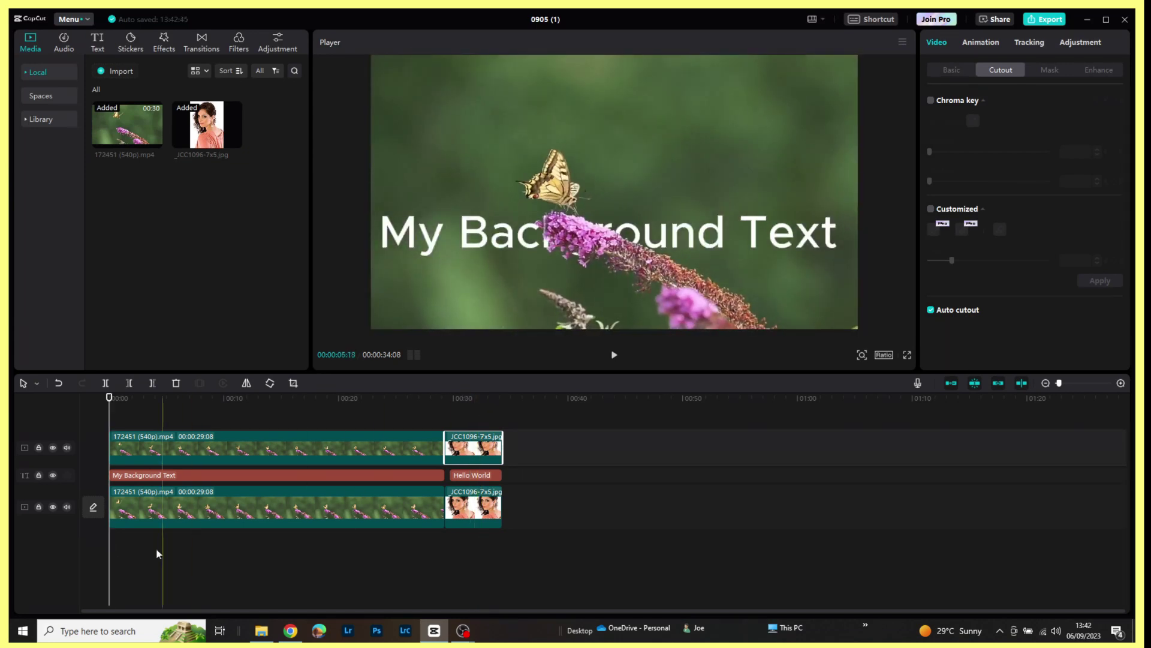
Step: Hide the bottom video track and preview the cut-out flower and butterfly over the title on black
left_click(53, 507)
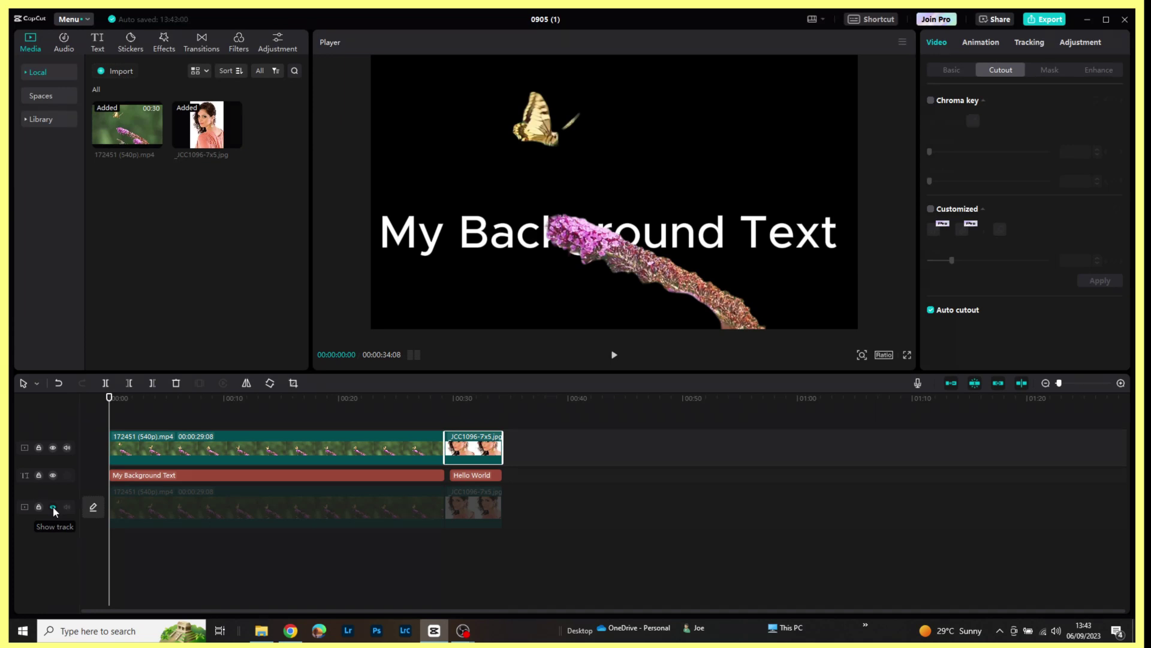
key("space")
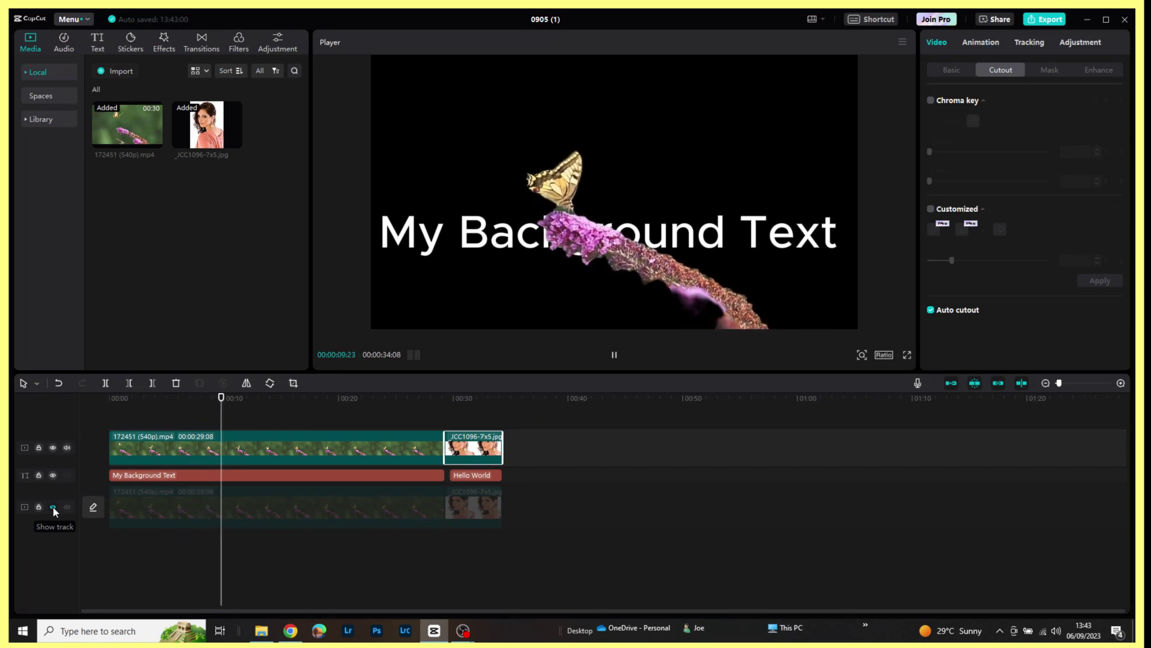
key("space")
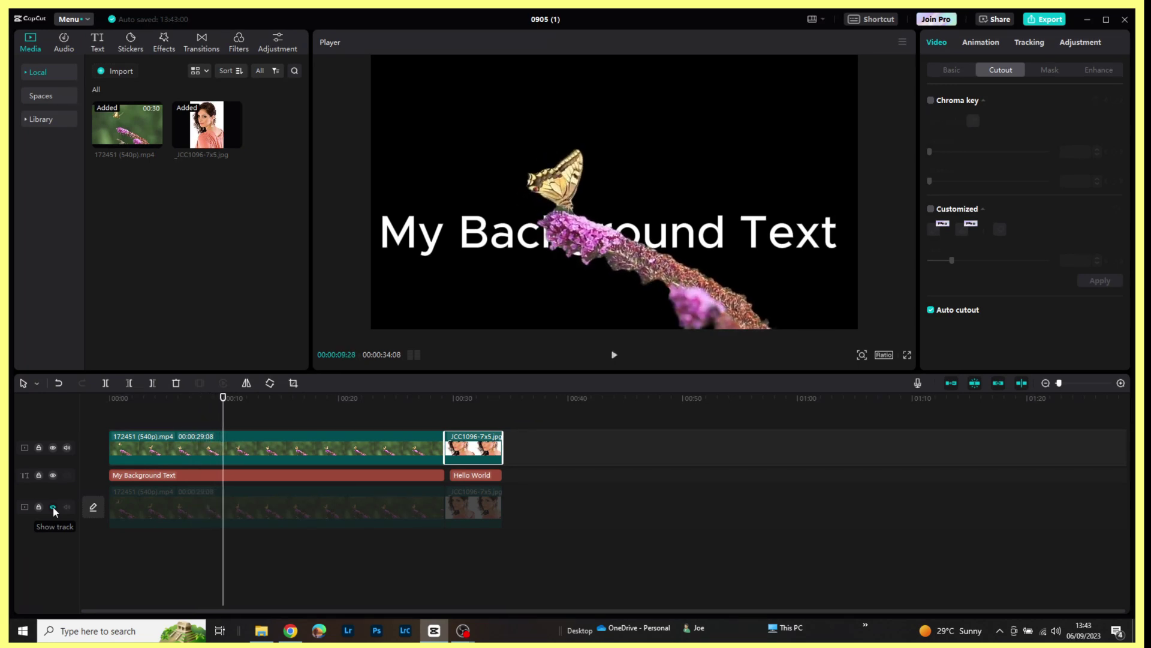